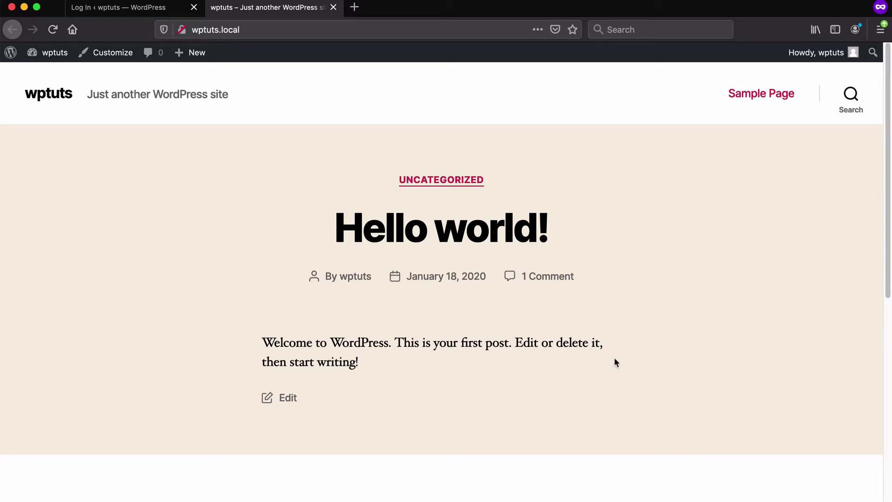
- Look over the site's front page, from the Hello world! post down to the Recent Posts, Archives and Categories widgets
scroll(616, 361, "down", 5)
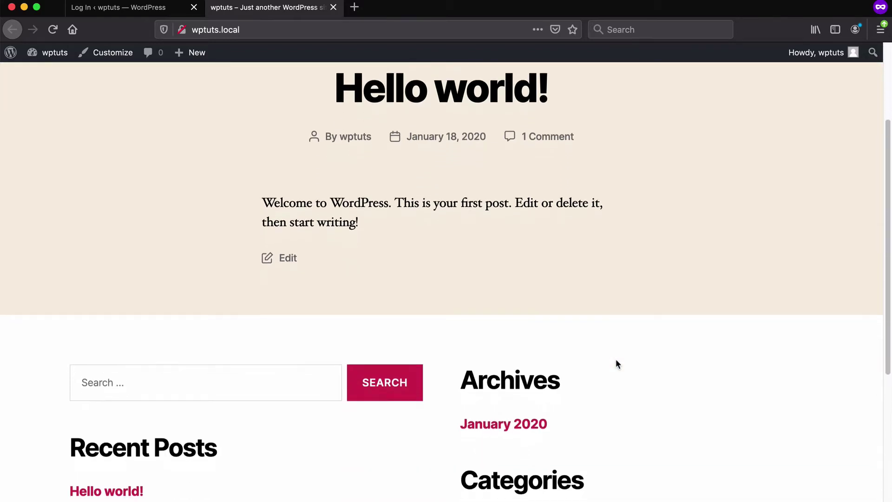
scroll(616, 360, "down", 6)
scroll(617, 360, "up", 3)
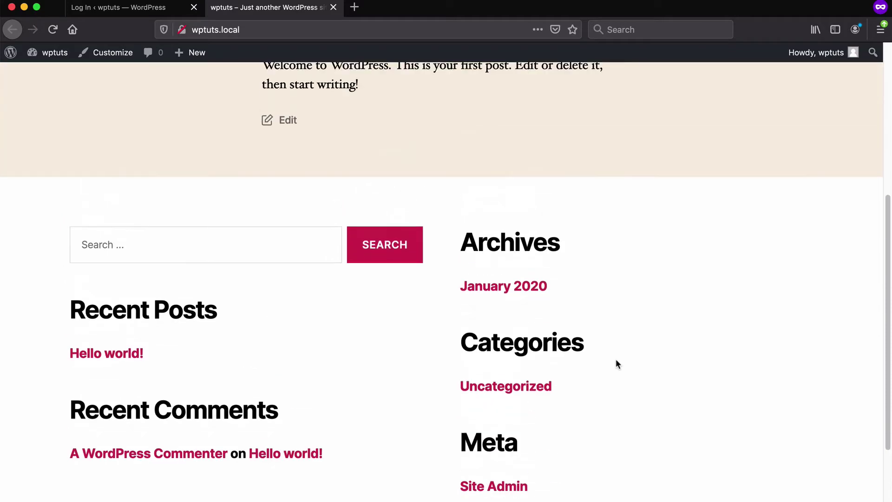
scroll(616, 363, "up", 10)
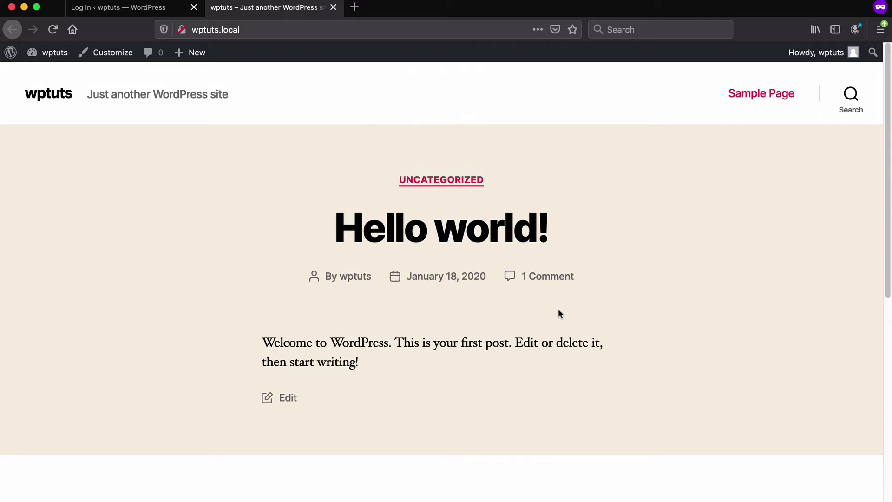
scroll(561, 331, "down", 3)
scroll(561, 329, "down", 1)
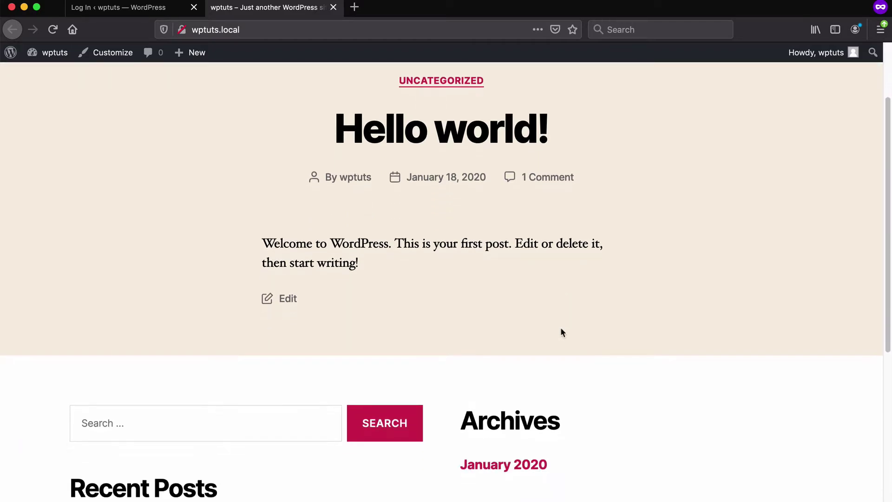
scroll(562, 329, "up", 2)
scroll(561, 332, "up", 3)
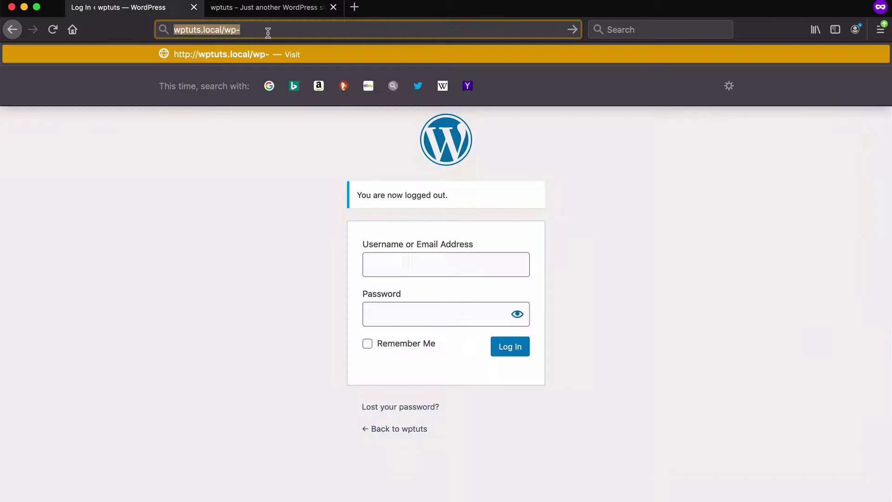
- Open the WordPress admin login page at wptuts.local/wp-admin
left_click_drag(266, 30, 224, 30)
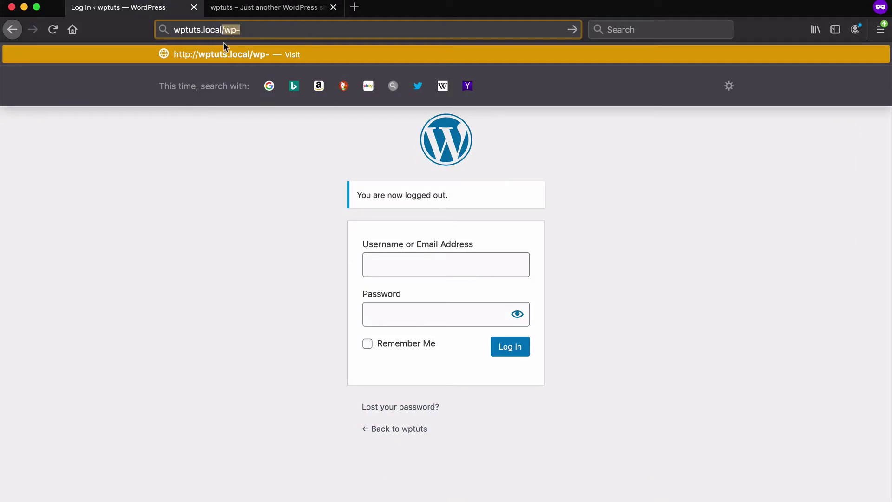
key("BackSpace")
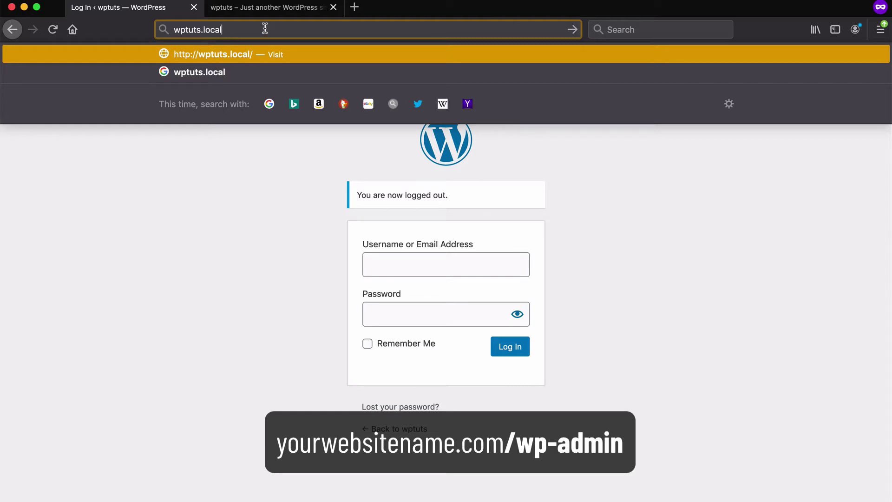
type("/wp")
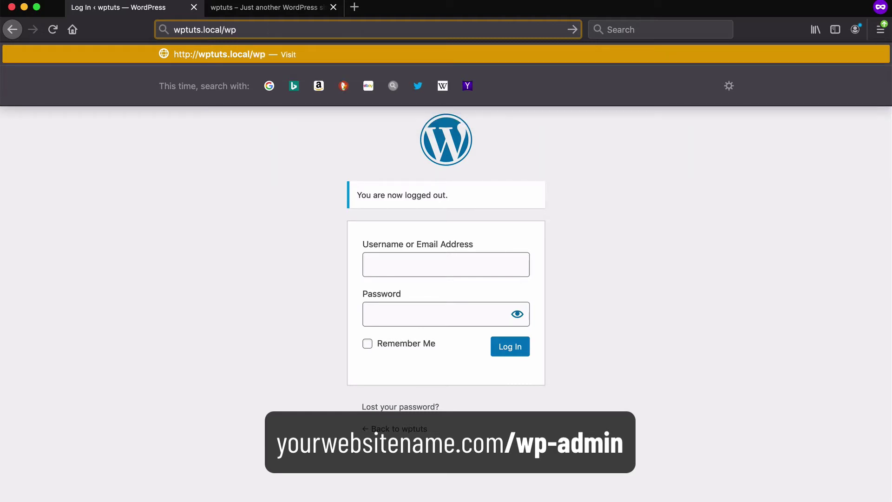
type("-admin")
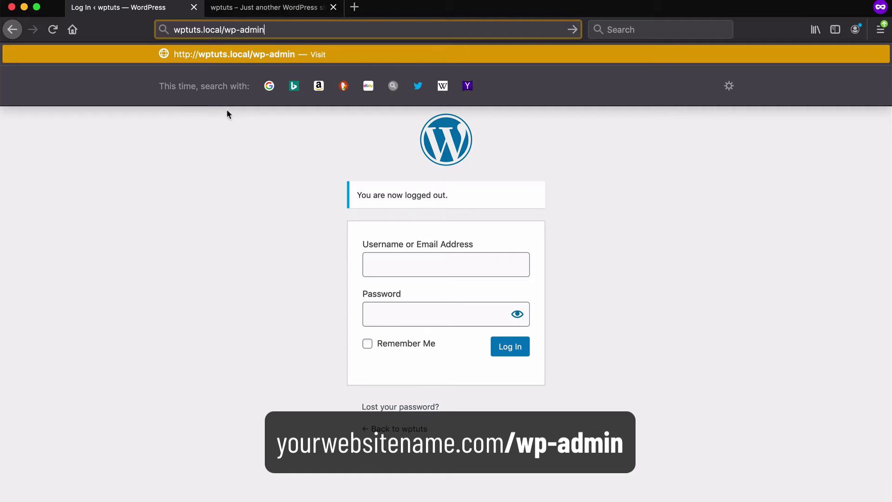
key("Return")
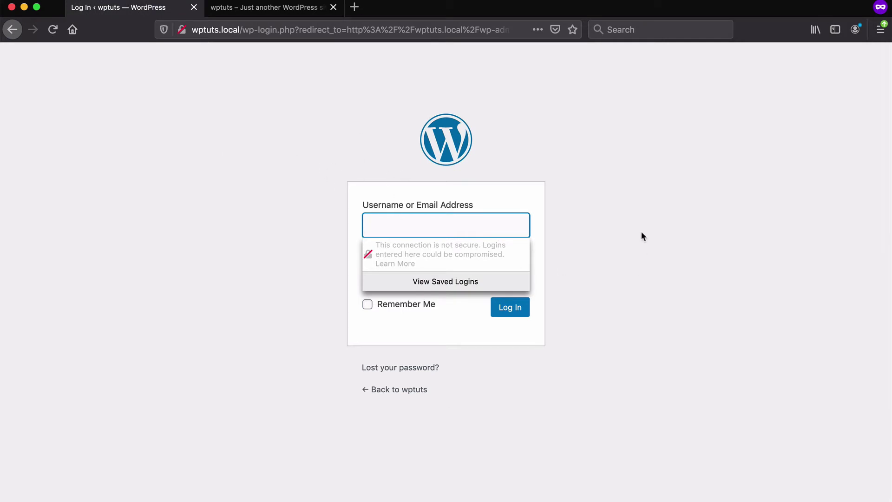
- Log in to the WordPress admin with the username wptuts and the account password
left_click(489, 221)
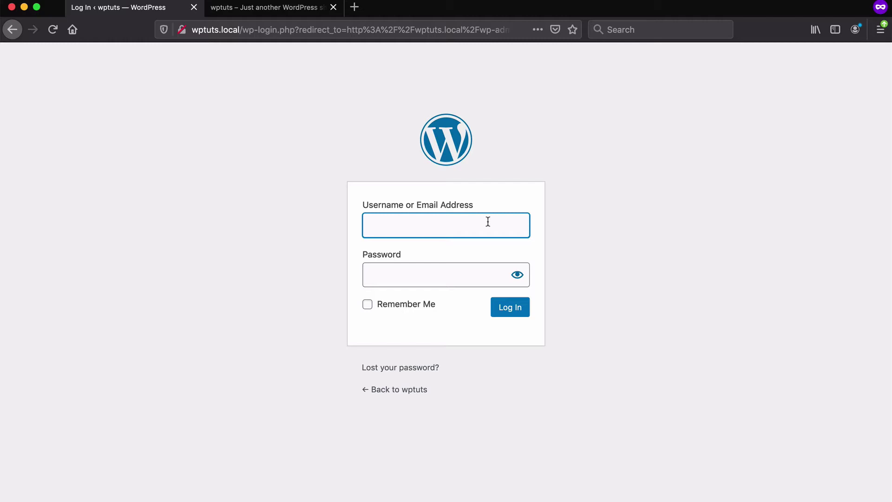
type("wp")
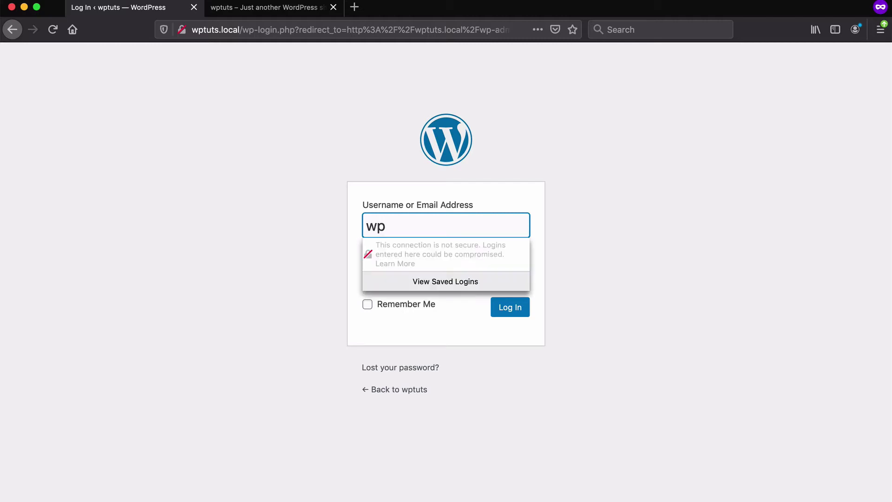
type("tuts")
left_click(317, 274)
left_click(376, 272)
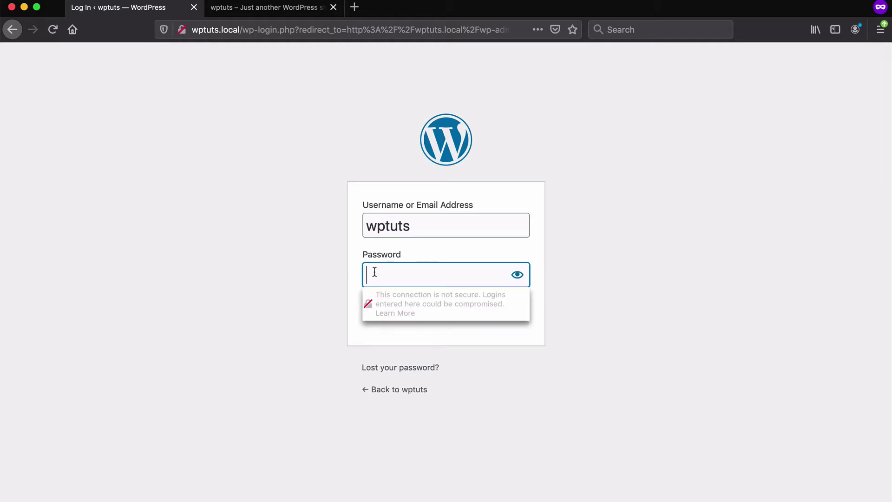
key("super+v")
left_click(293, 271)
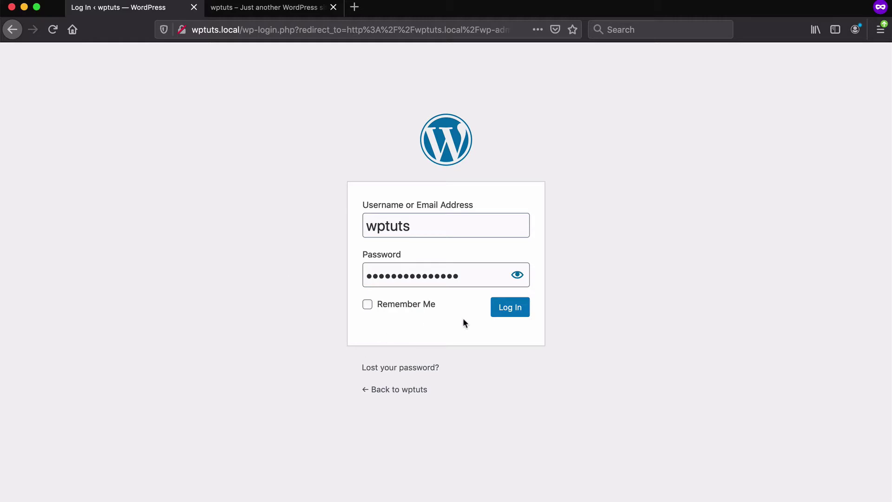
left_click(510, 308)
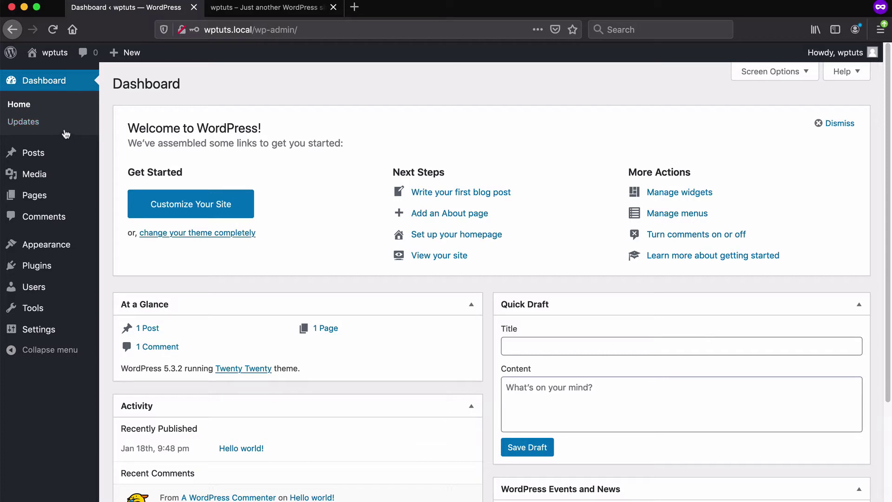
- Review the Dashboard home boxes such as At a Glance, Activity and Quick Draft, and open the WordPress Updates page
mouse_move(72, 150)
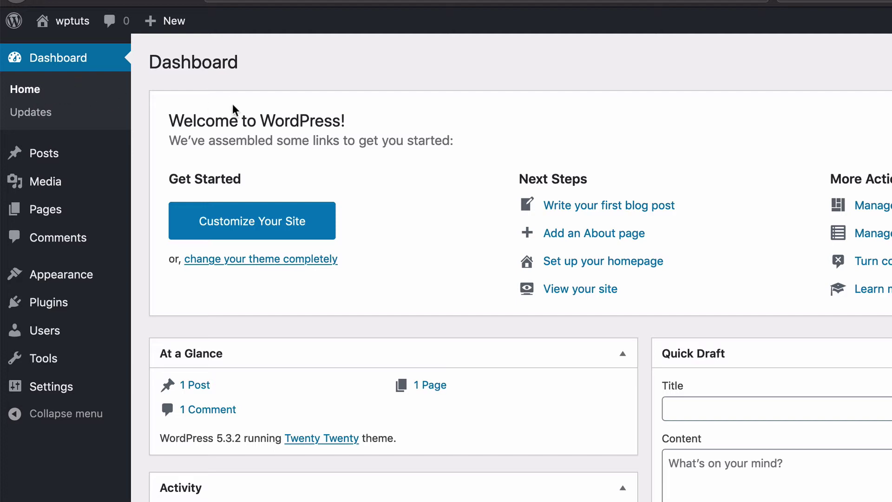
scroll(447, 305, "down", 5)
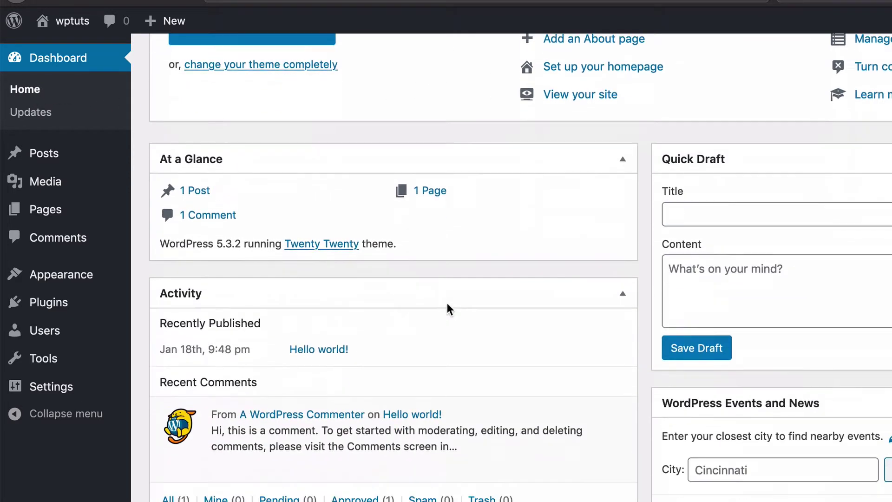
scroll(448, 304, "up", 5)
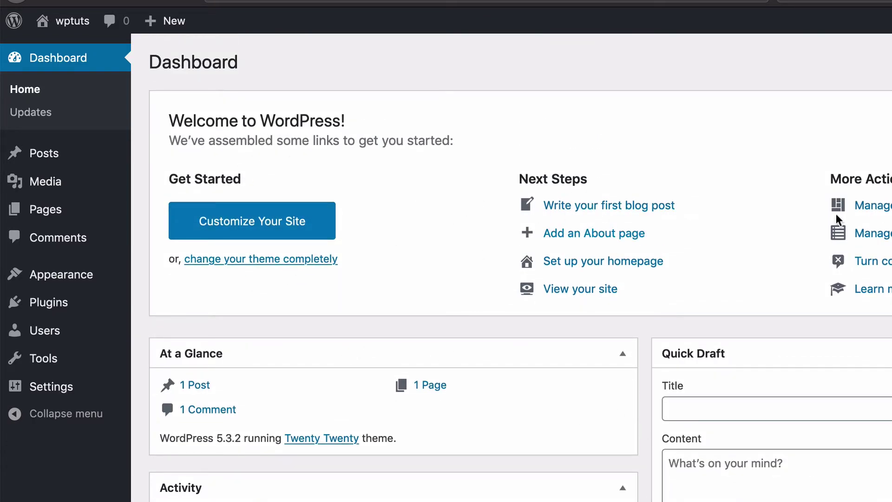
scroll(757, 302, "down", 5)
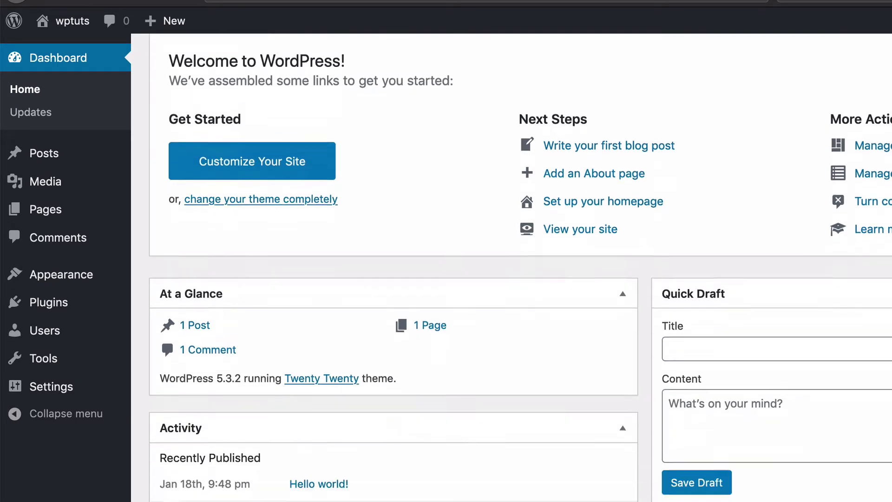
scroll(701, 323, "up", 5)
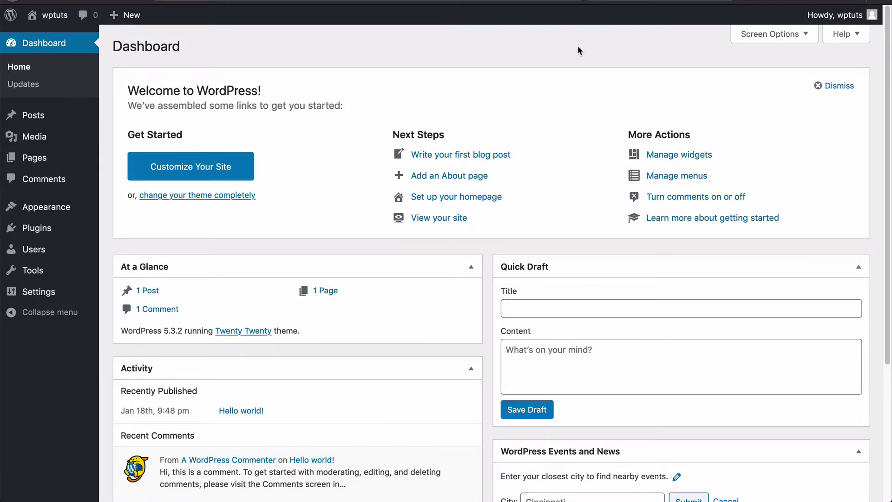
left_click(21, 86)
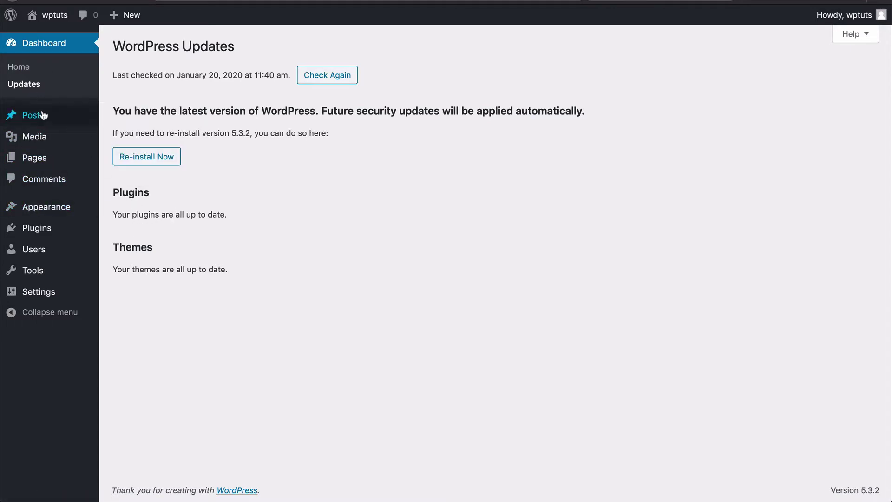
- Open the list of all posts and show the row actions of the Hello world! post
mouse_move(40, 125)
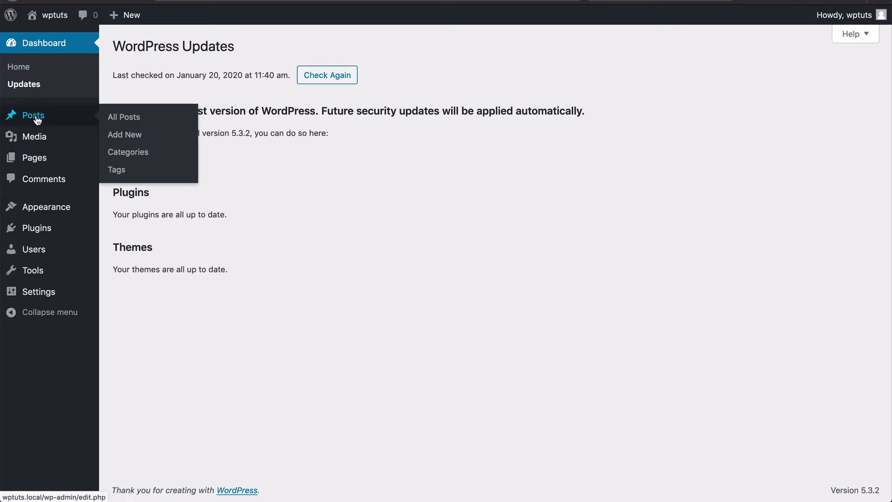
left_click(37, 120)
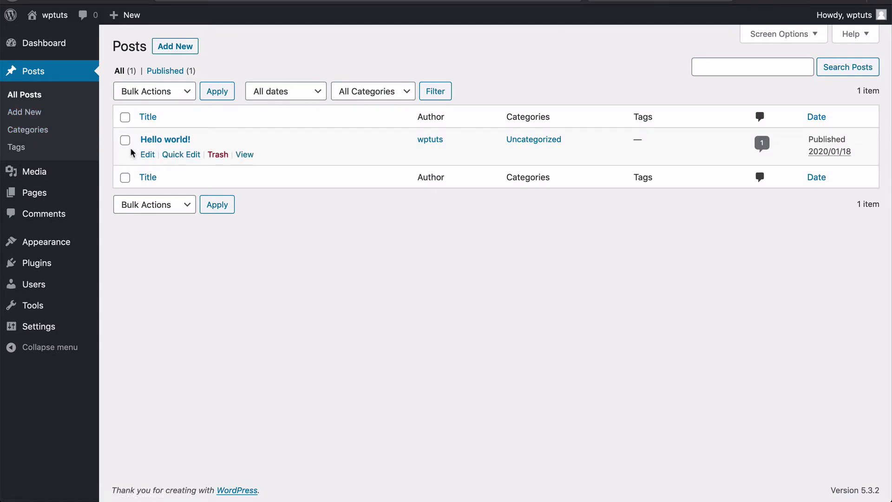
left_click(147, 117)
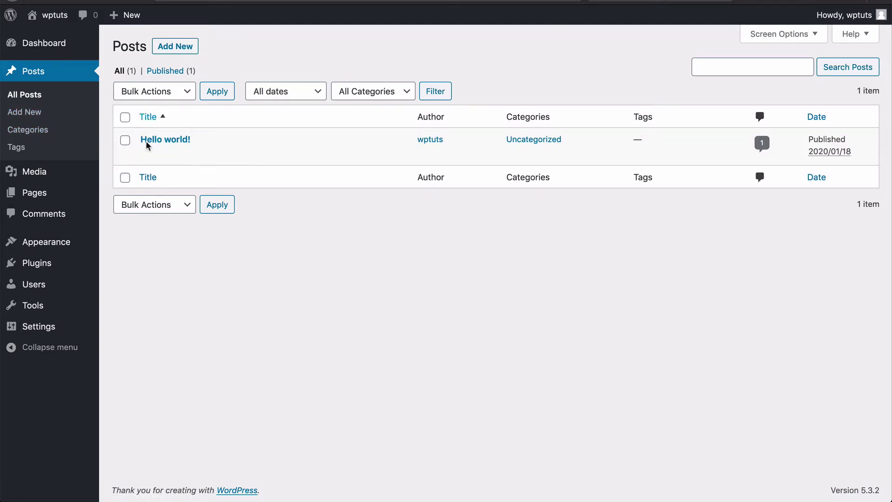
mouse_move(168, 155)
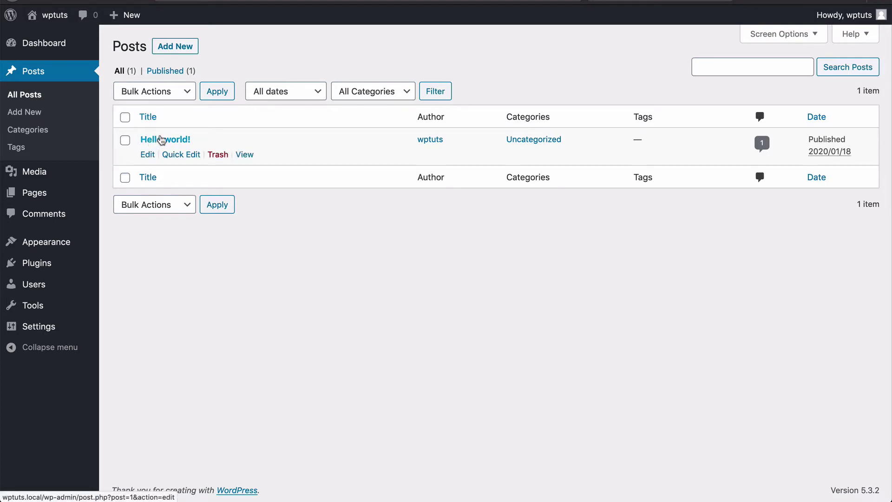
- View the Hello world! post with its comment on the live site, and return to the posts list in the admin
left_click(245, 154)
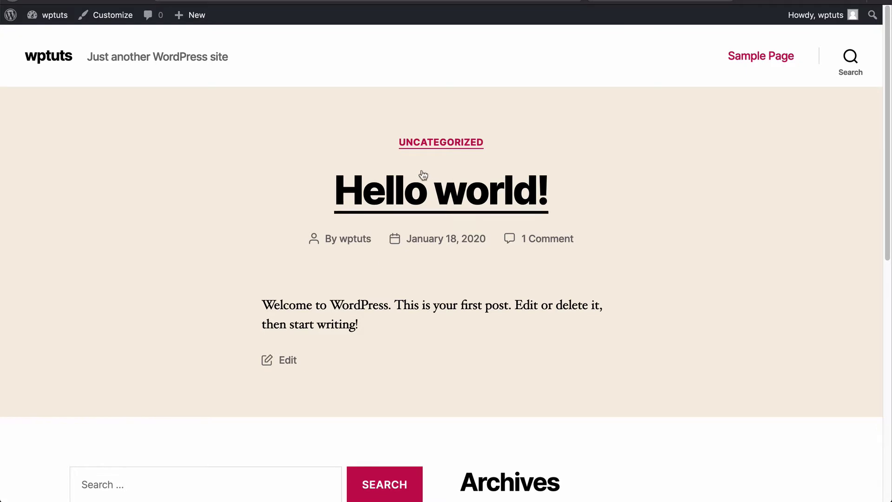
scroll(404, 225, "down", 2)
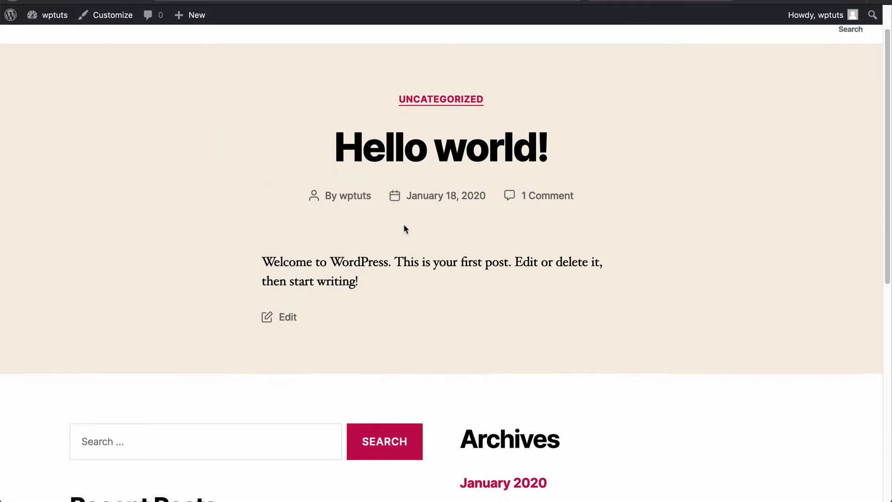
scroll(404, 225, "up", 2)
left_click(395, 203)
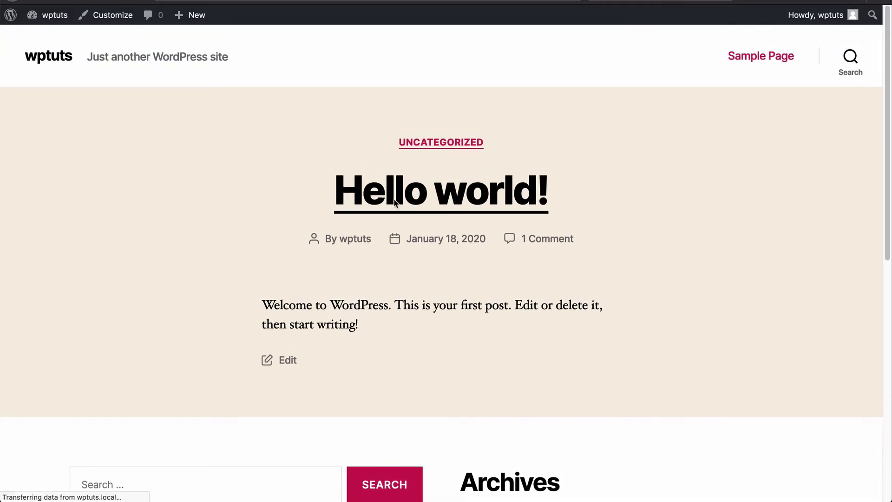
scroll(381, 276, "down", 7)
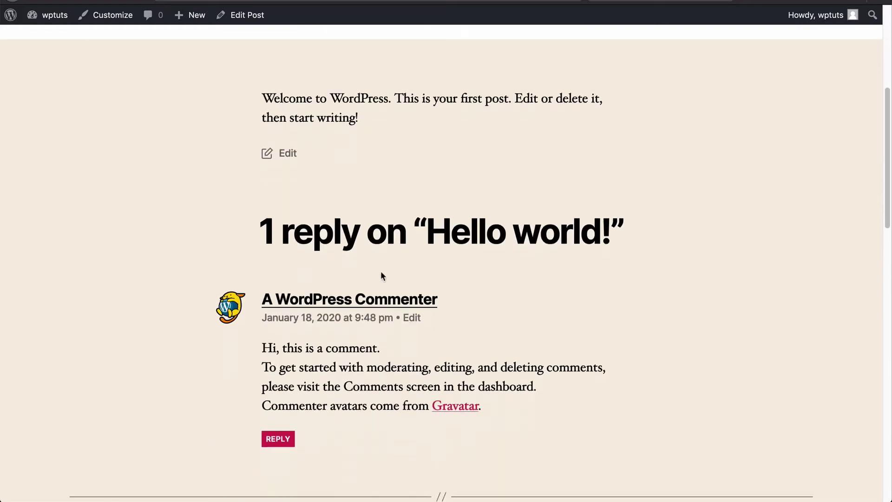
scroll(381, 279, "up", 1)
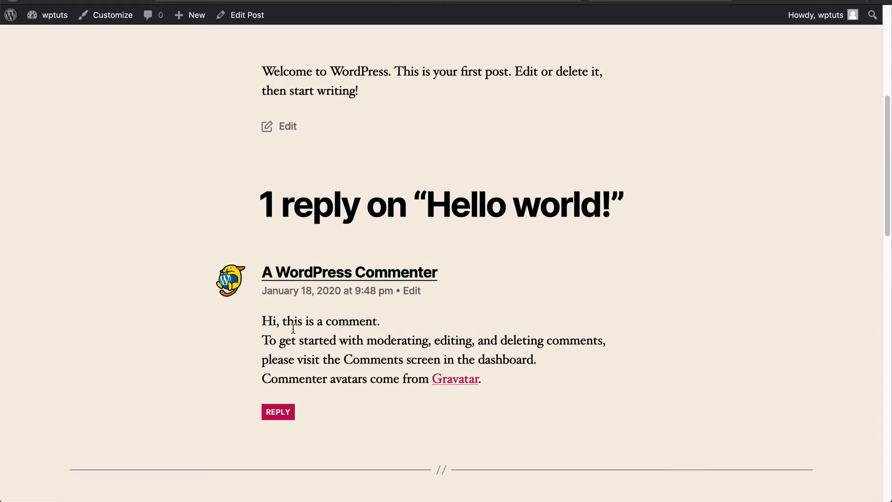
scroll(293, 329, "up", 3)
scroll(422, 242, "up", 5)
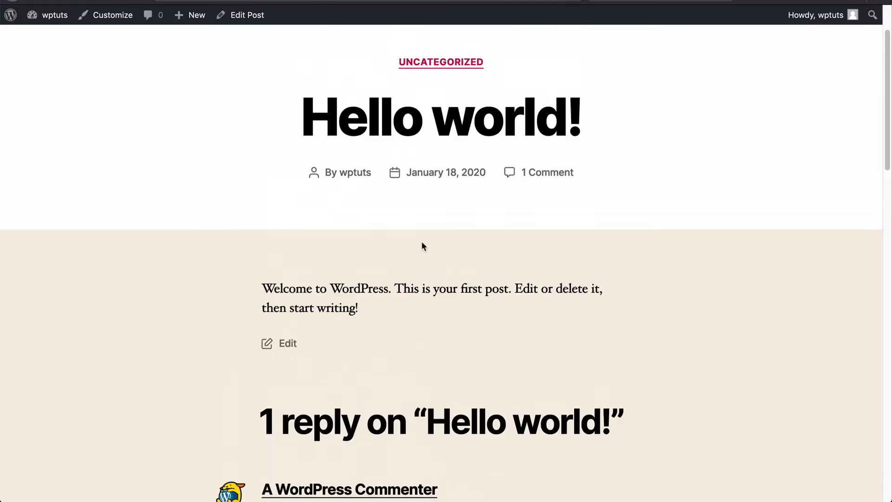
key("alt+Left")
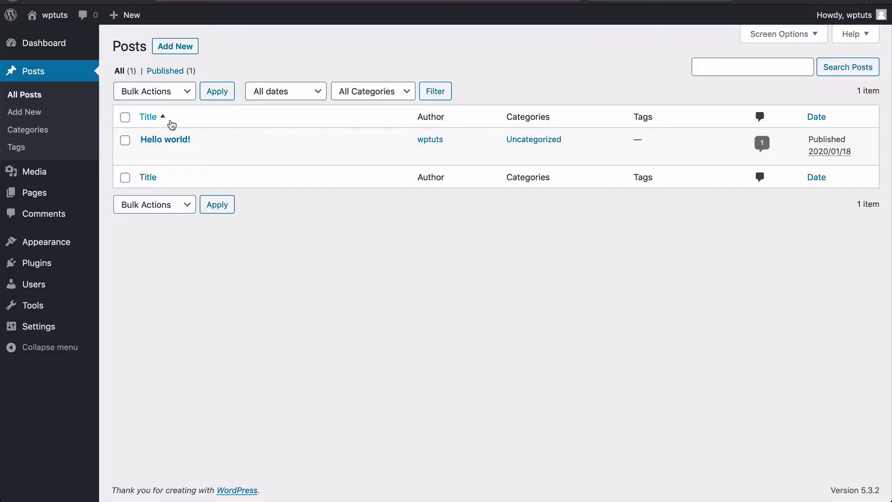
- Select all posts in the list and check the available bulk actions without choosing one
mouse_move(144, 146)
left_click(188, 95)
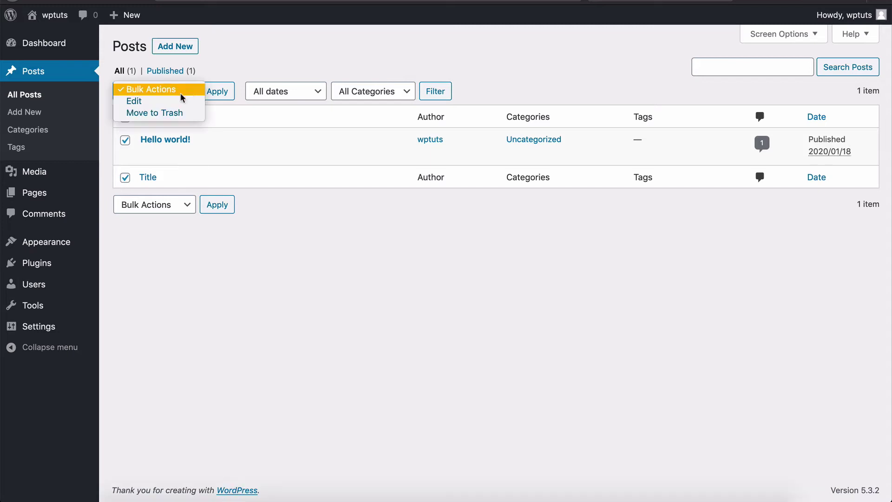
left_click(224, 257)
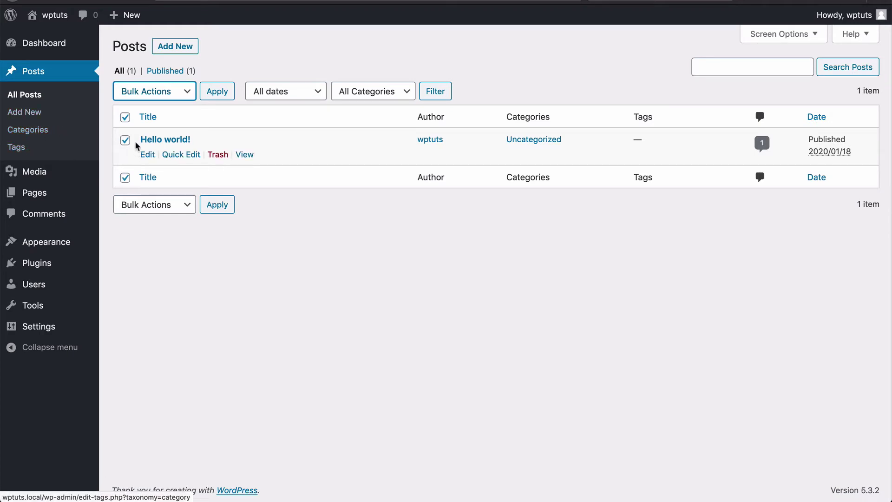
- Open the Media Library
left_click(32, 173)
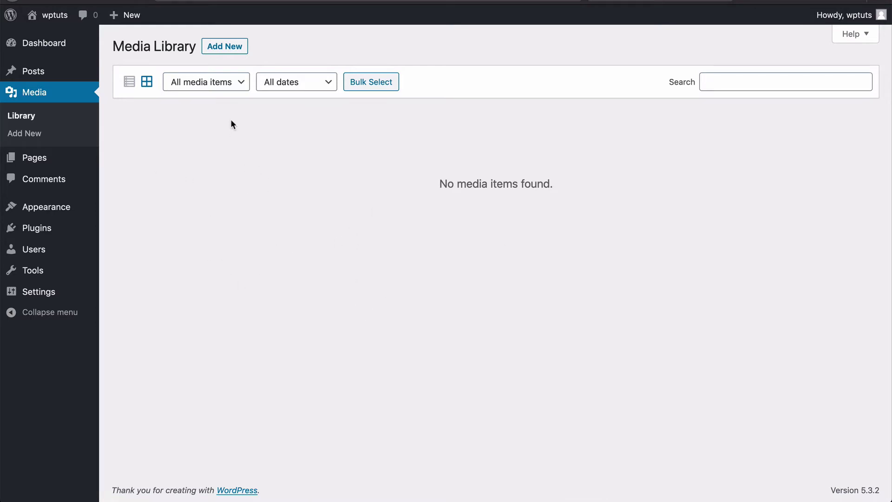
- Show the file upload area of the Media Library
left_click(220, 52)
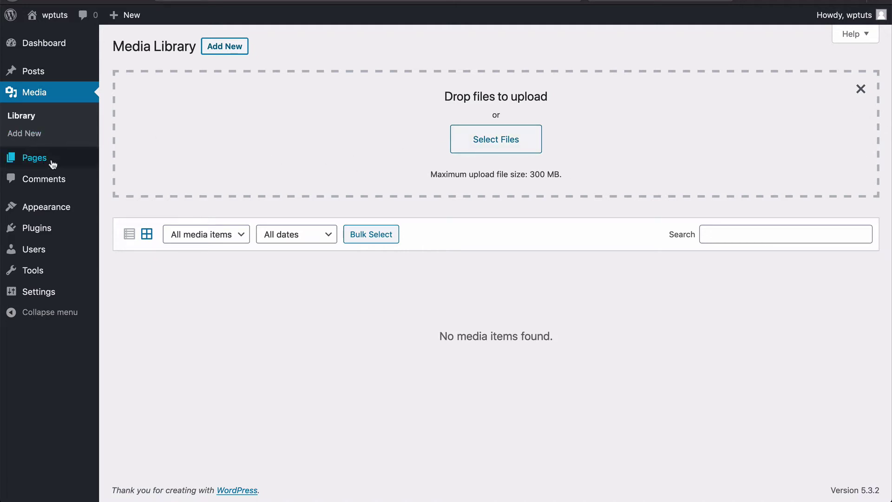
- Open the list of all pages, and look through the Sample Page on the live site
left_click(37, 160)
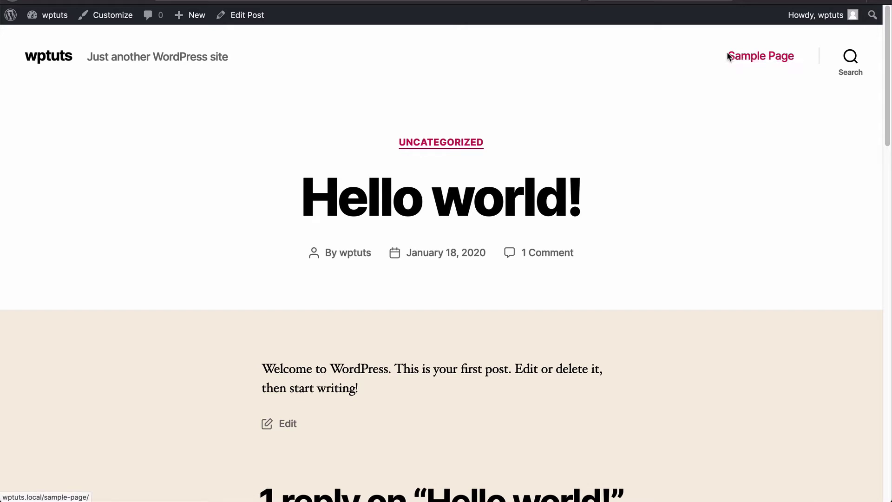
left_click(757, 58)
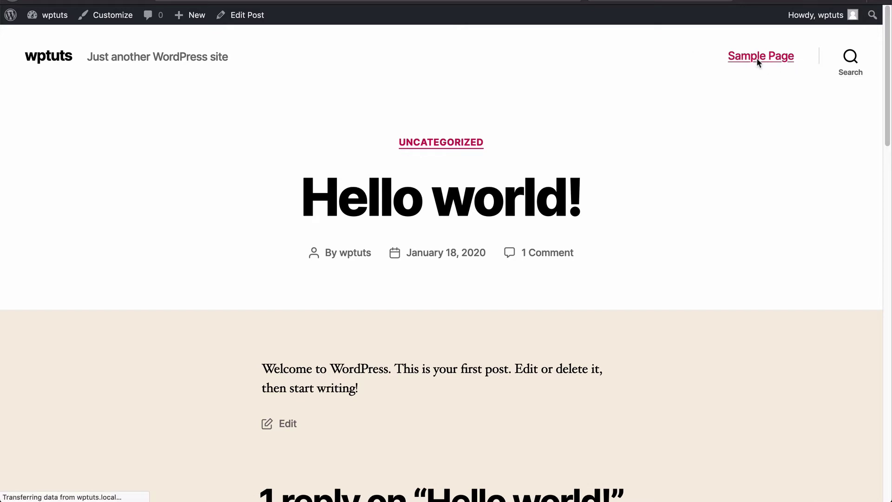
scroll(358, 364, "down", 10)
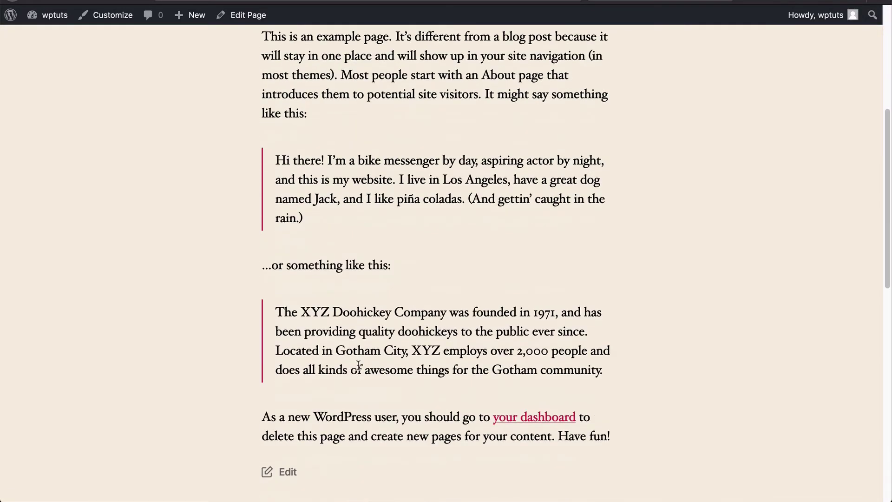
scroll(358, 365, "up", 9)
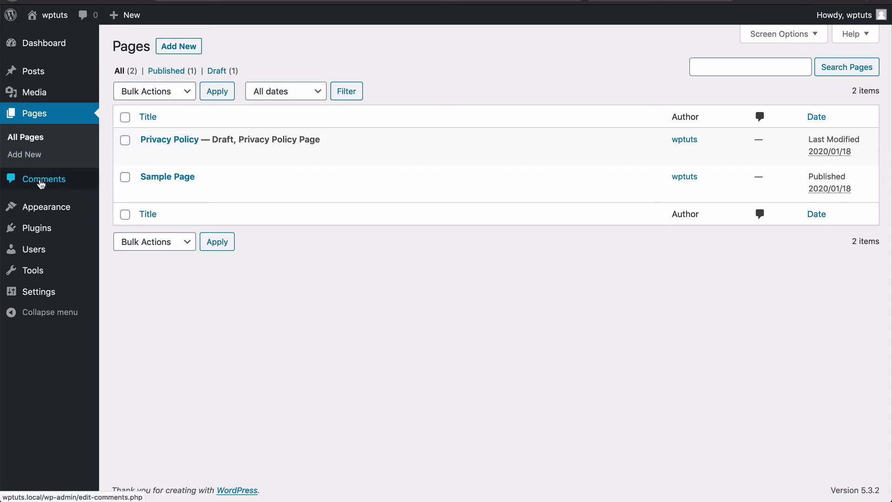
- Open the installed themes and look through a live preview of Twenty Nineteen, closing it without activating the theme
mouse_move(44, 211)
left_click(102, 207)
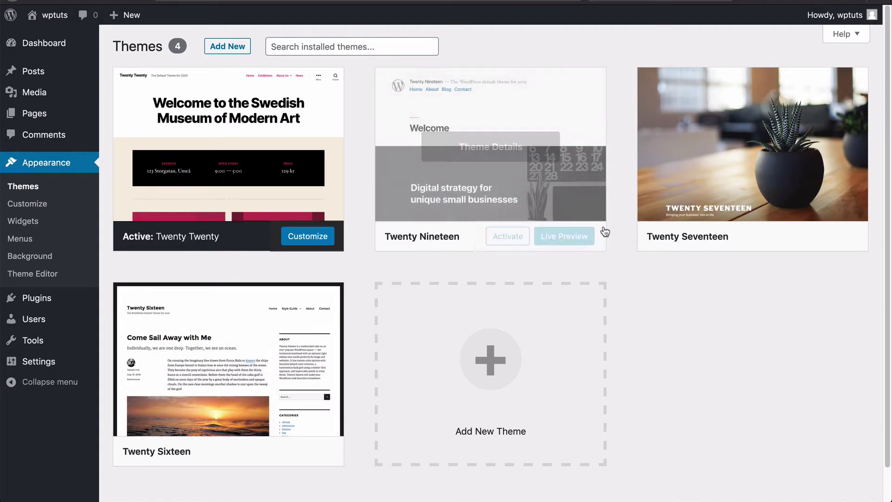
left_click(549, 237)
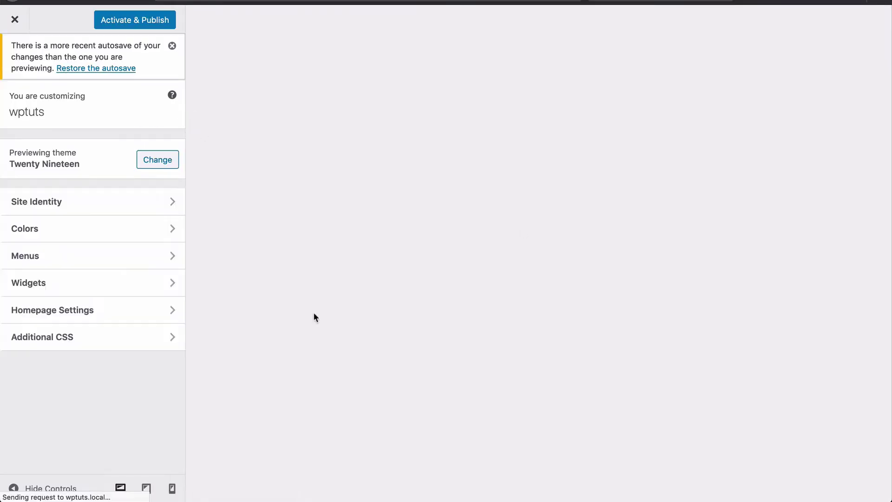
scroll(463, 307, "down", 7)
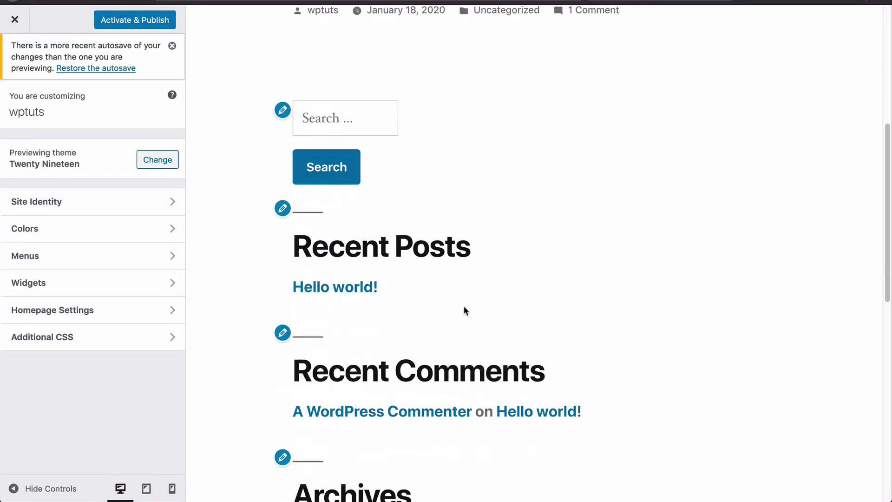
scroll(464, 306, "down", 5)
scroll(464, 306, "up", 10)
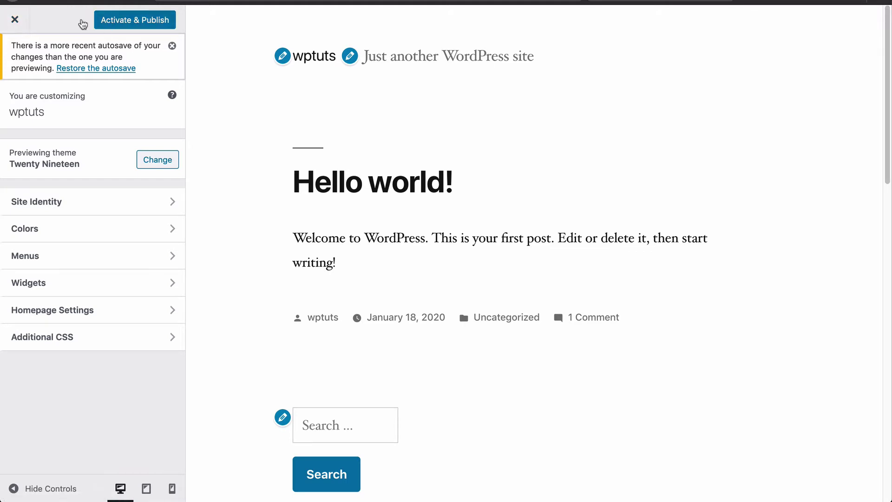
left_click(15, 19)
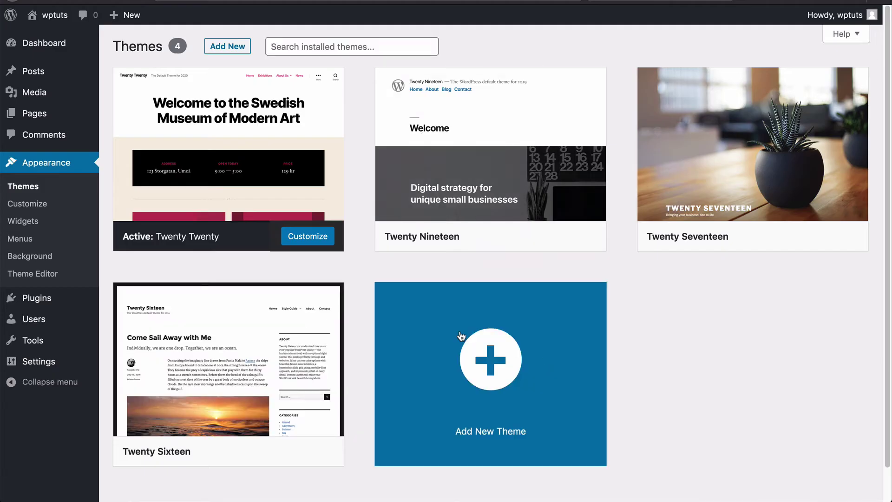
- Look over the installed themes and open the page for adding new themes
mouse_move(467, 178)
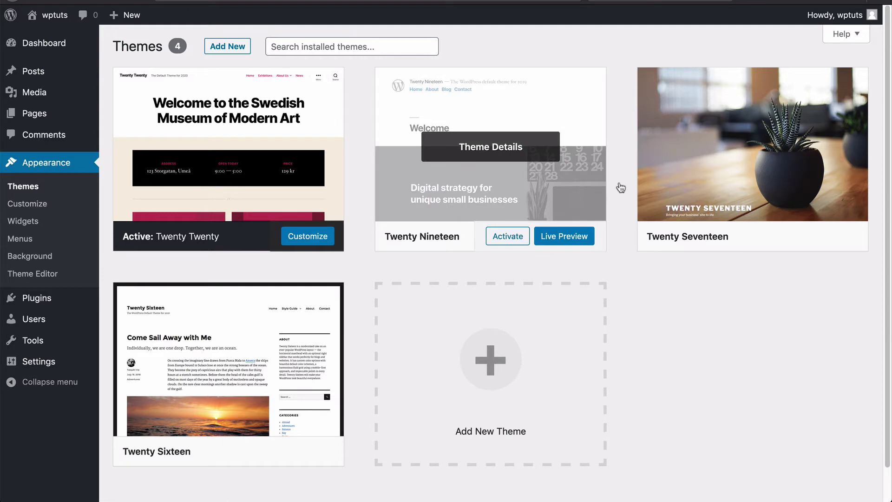
mouse_move(268, 308)
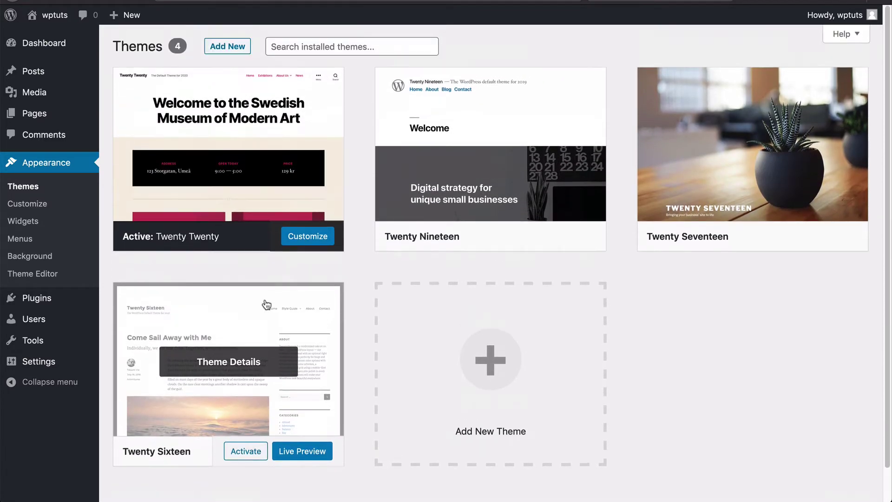
mouse_move(259, 183)
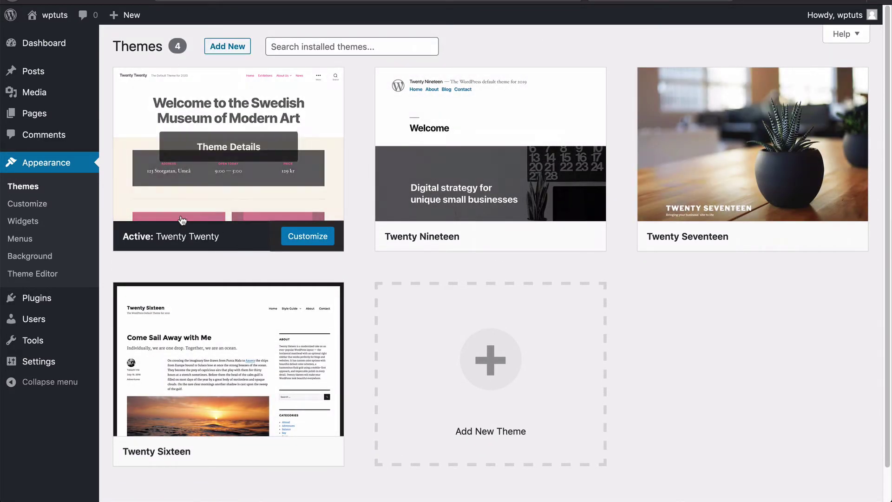
mouse_move(524, 154)
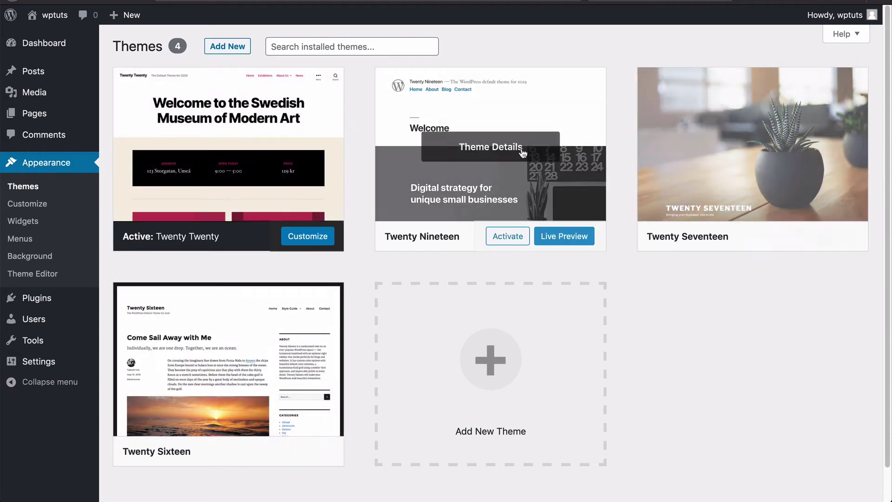
mouse_move(247, 153)
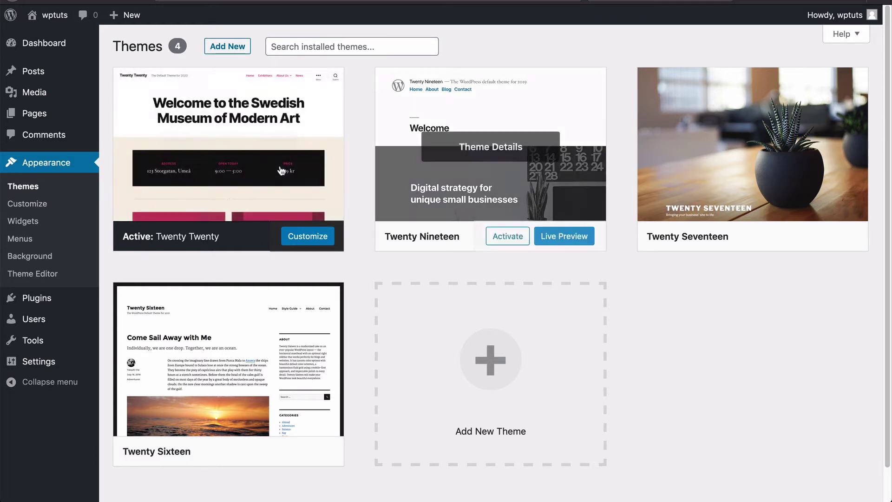
left_click(231, 49)
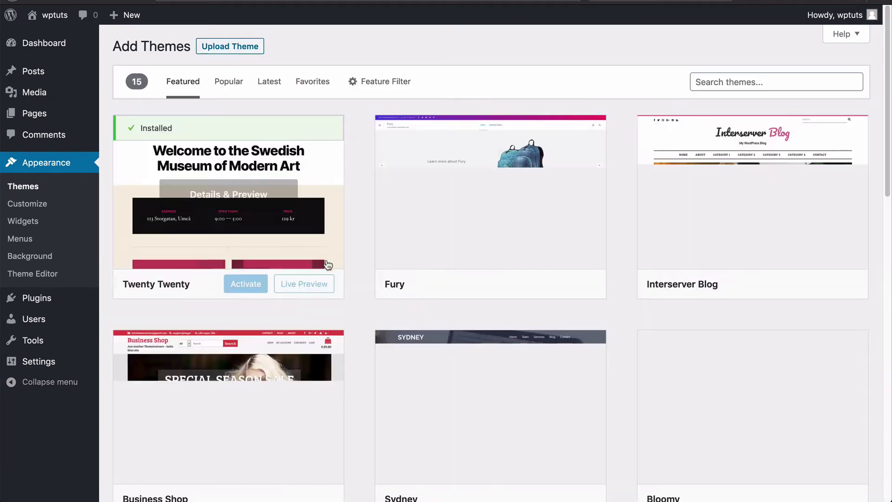
- Browse the featured themes available for installation, from Twenty Twenty through Alante Grid
scroll(493, 347, "down", 2)
scroll(494, 347, "down", 9)
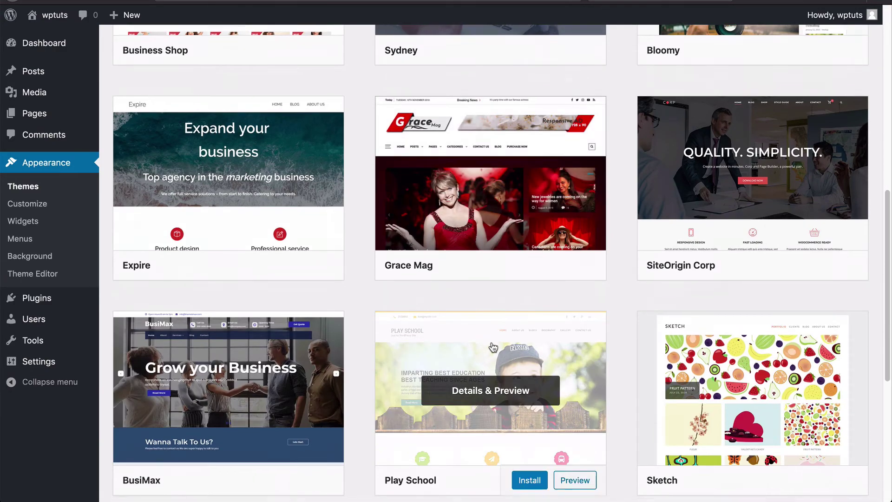
scroll(493, 347, "down", 6)
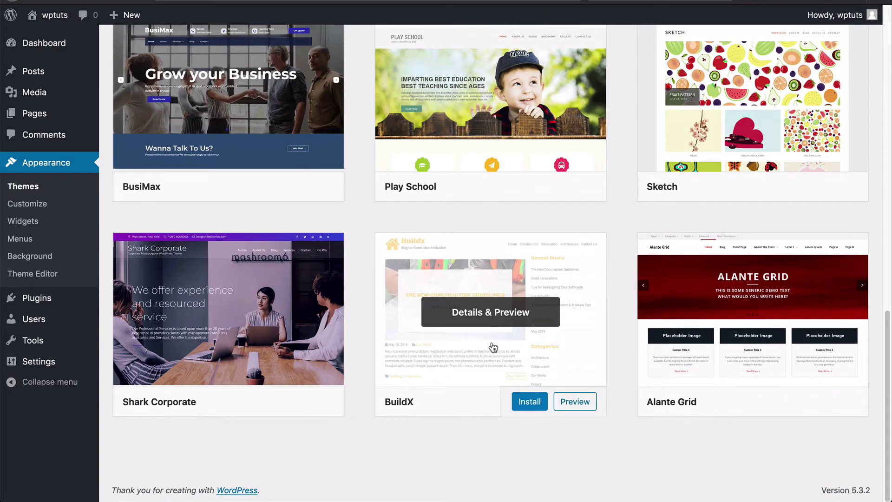
scroll(493, 347, "up", 11)
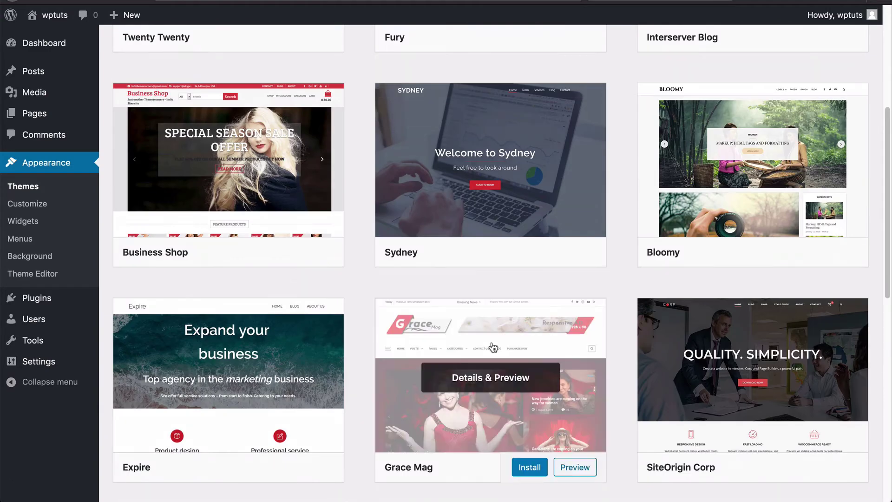
scroll(493, 347, "up", 5)
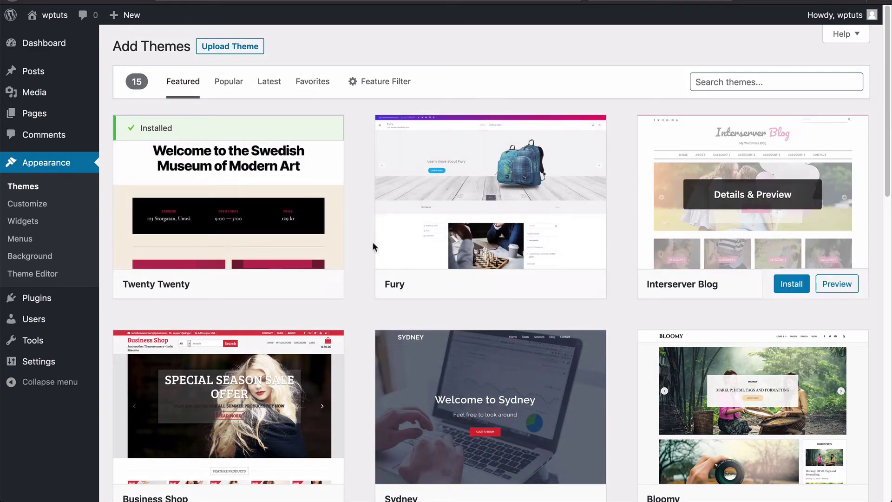
scroll(526, 415, "down", 5)
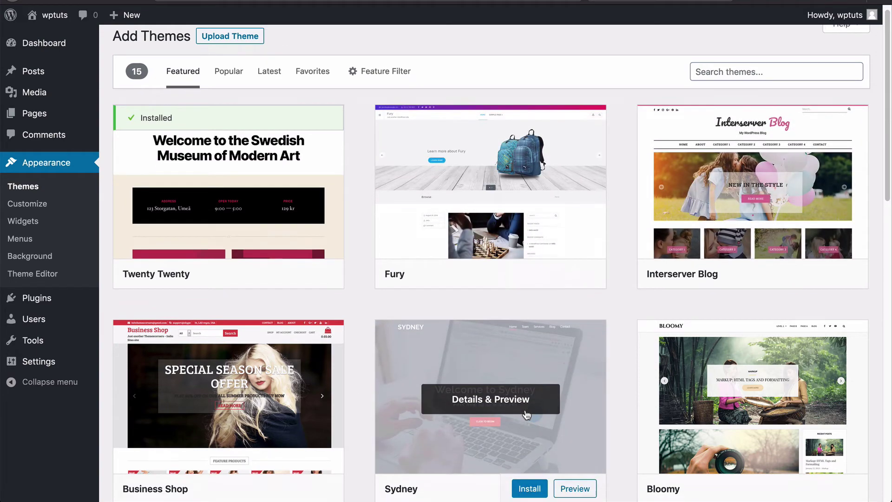
scroll(526, 415, "down", 4)
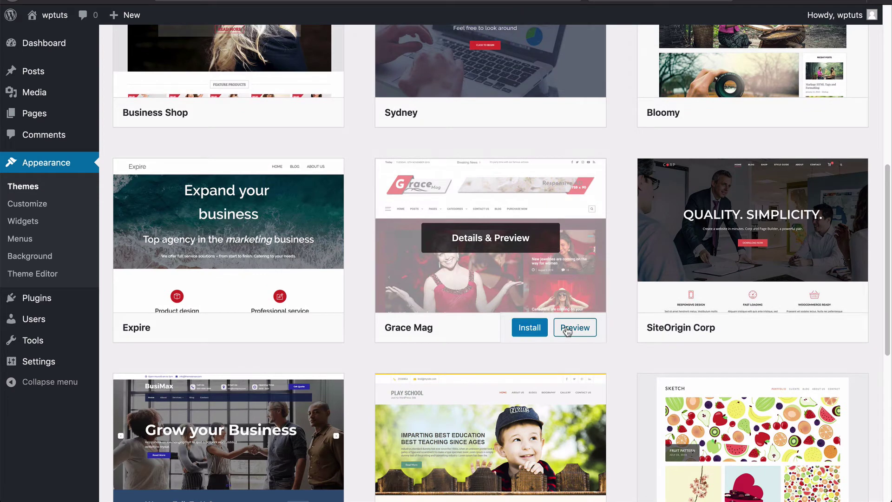
scroll(568, 330, "up", 1)
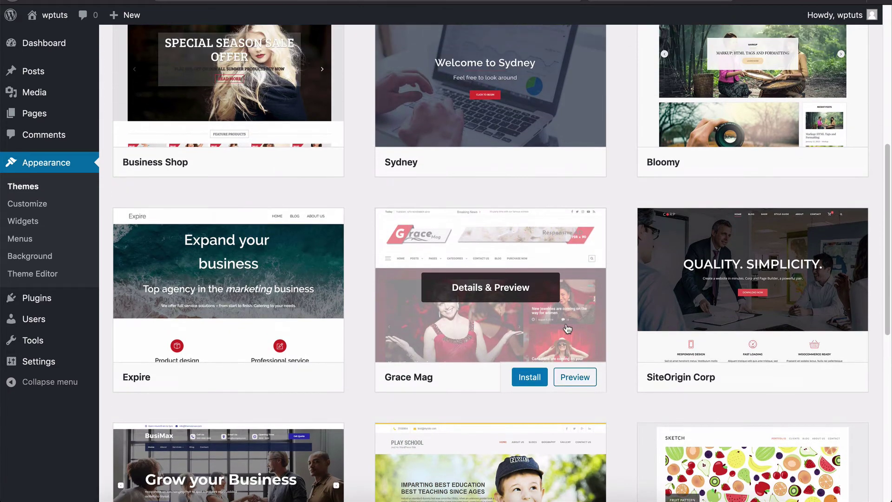
scroll(567, 329, "up", 2)
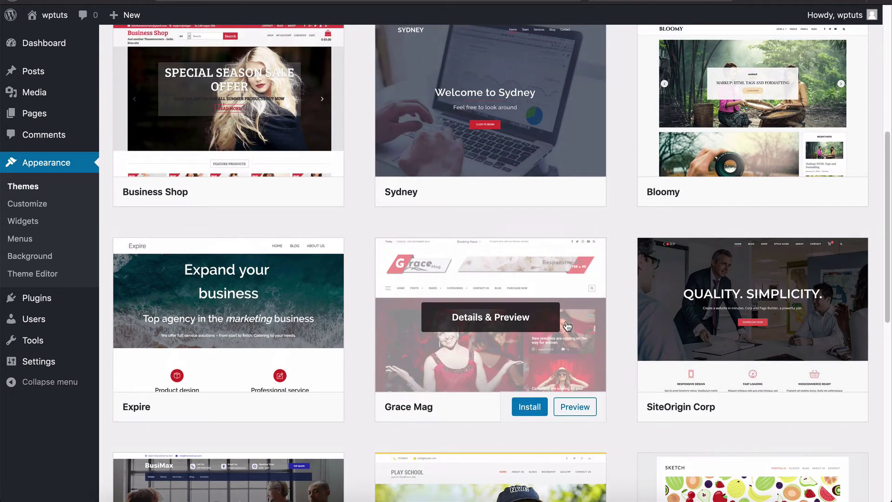
scroll(568, 327, "up", 2)
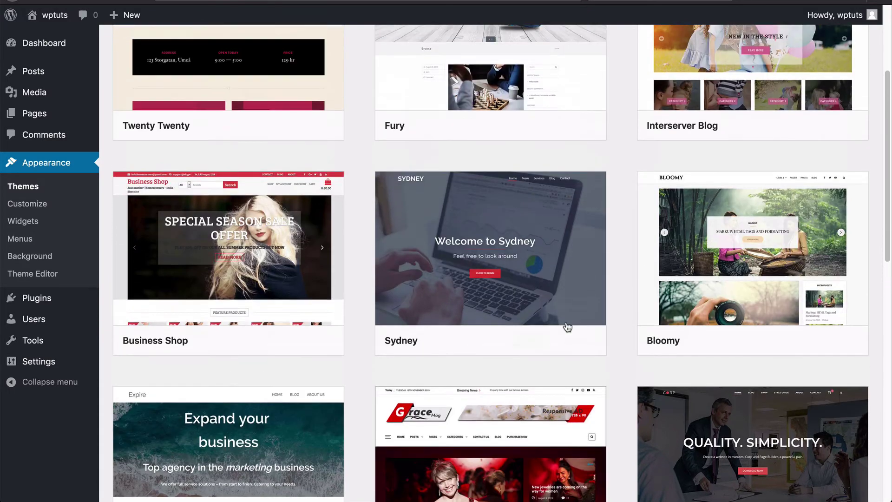
scroll(567, 325, "up", 3)
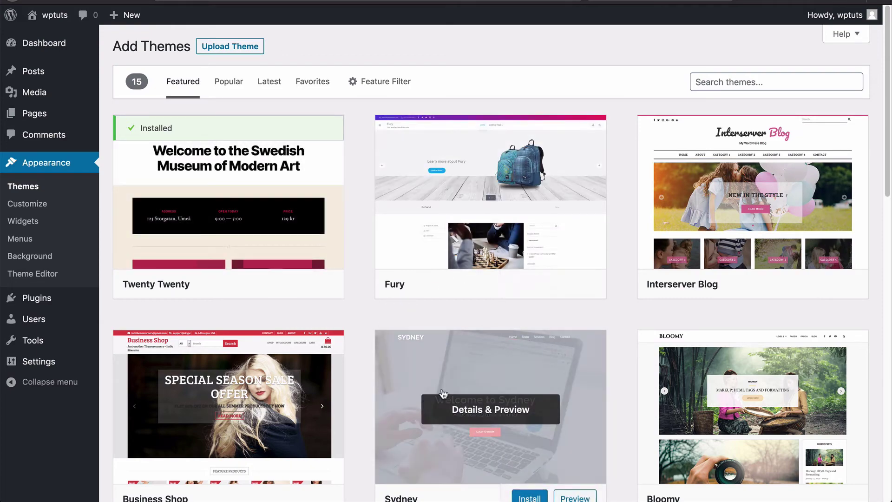
scroll(597, 395, "down", 6)
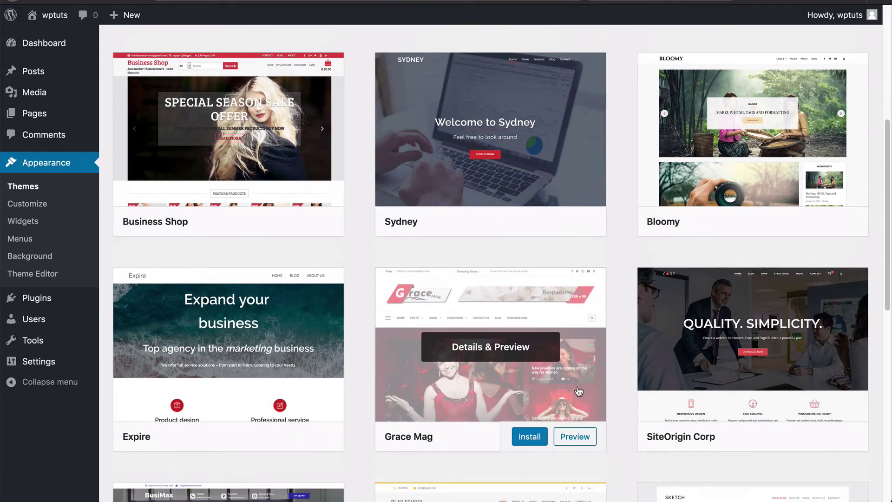
scroll(464, 409, "down", 3)
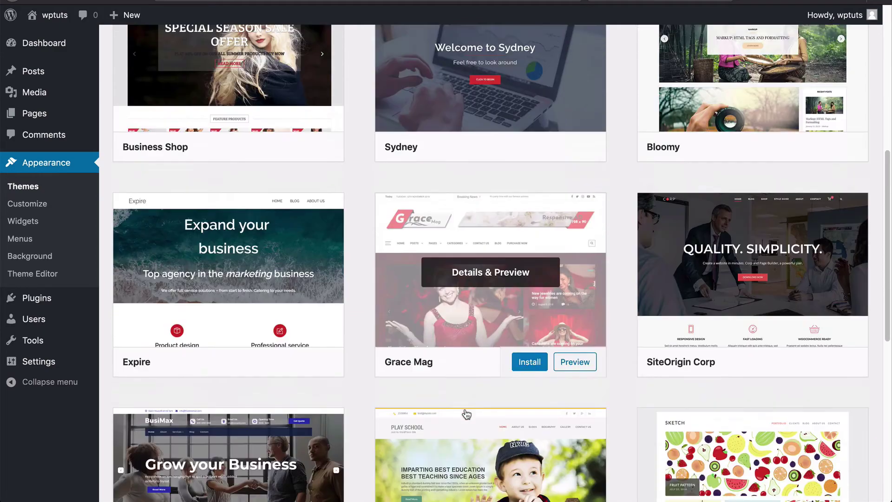
scroll(467, 414, "down", 7)
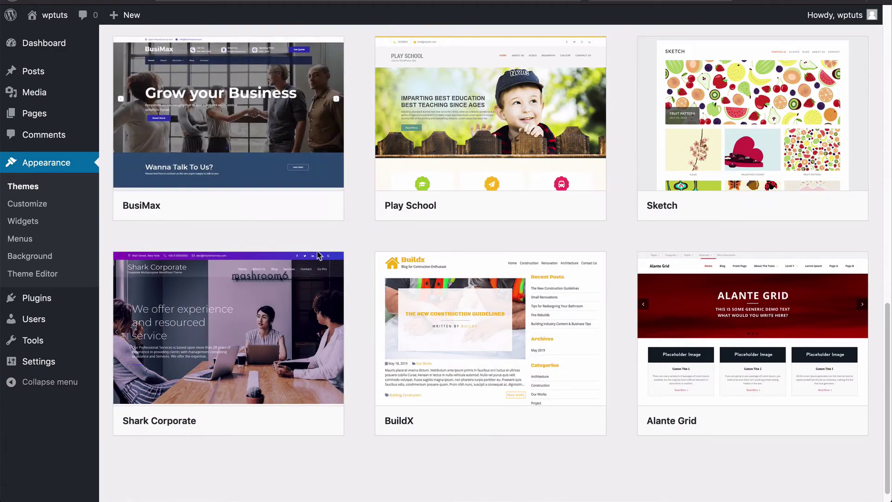
- Preview the Shark Corporate theme with its sample blog posts, and close the preview without installing it
left_click(250, 298)
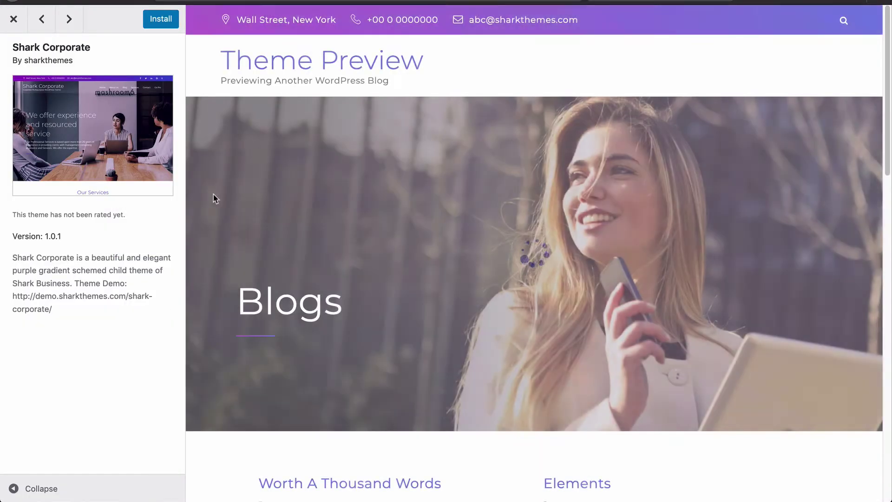
scroll(470, 259, "down", 7)
scroll(472, 259, "up", 3)
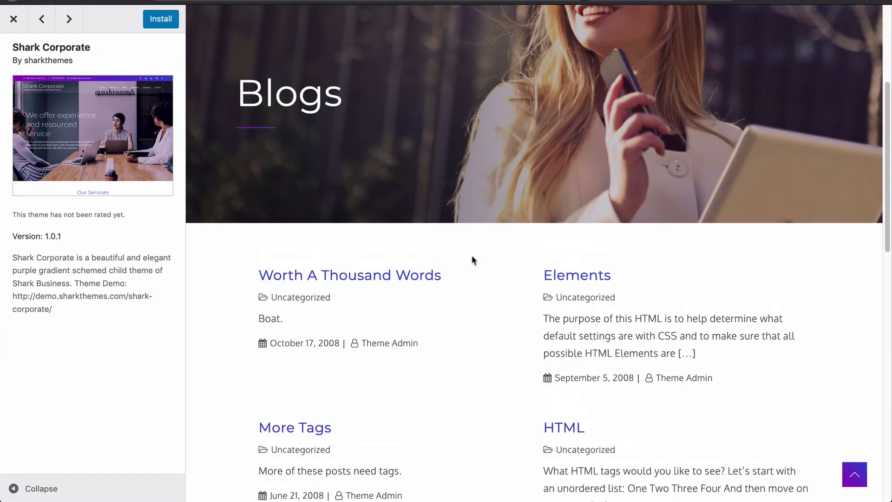
scroll(472, 256, "up", 4)
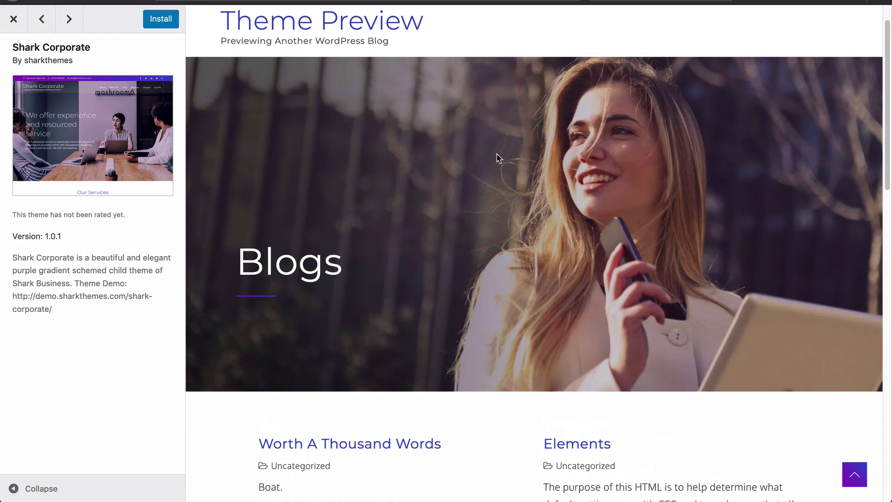
scroll(414, 252, "down", 10)
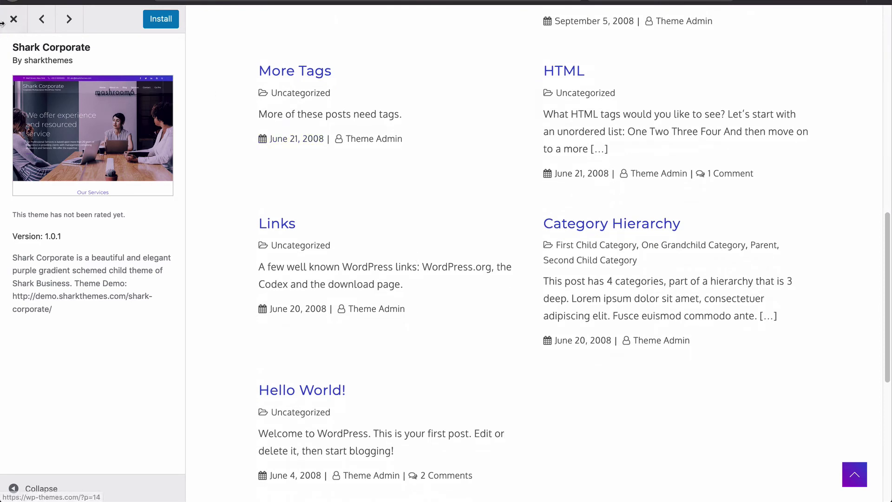
left_click(14, 19)
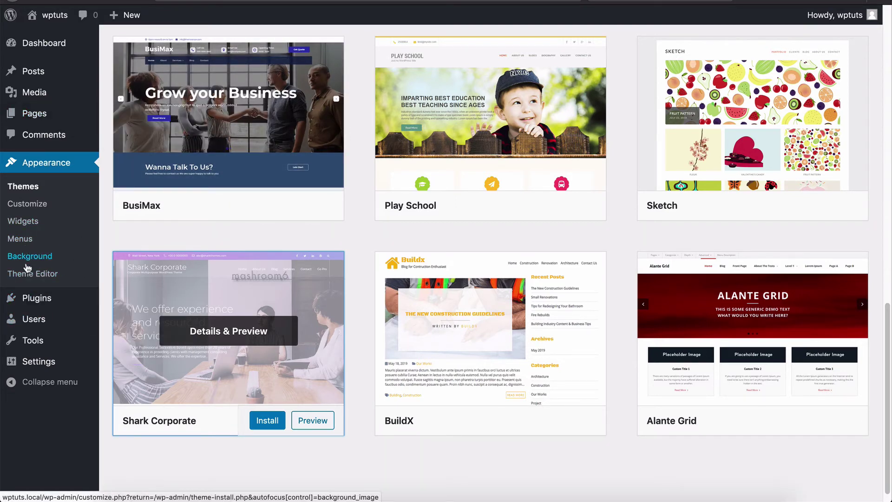
- Open the installed plugins list and go on to the page for adding new plugins
mouse_move(32, 300)
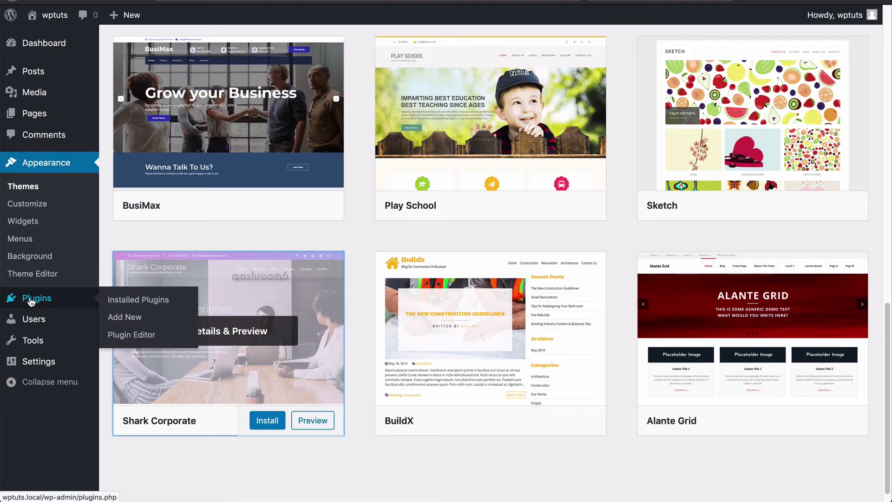
left_click(32, 300)
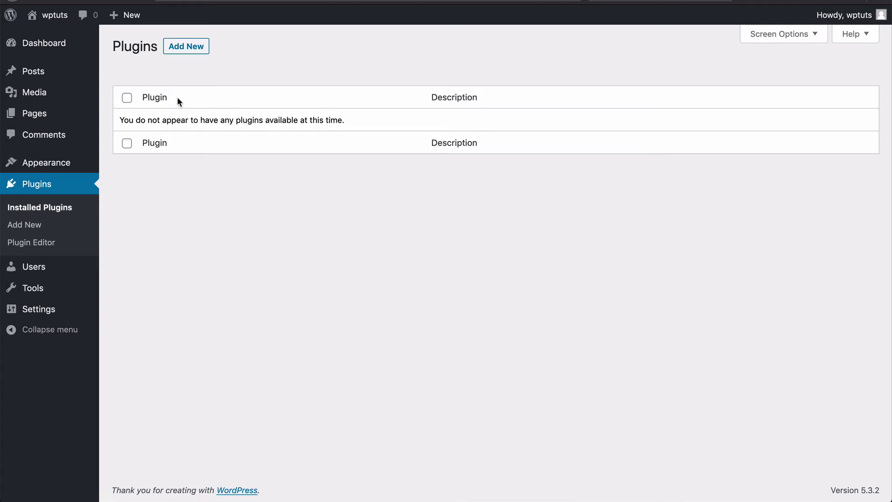
left_click(183, 52)
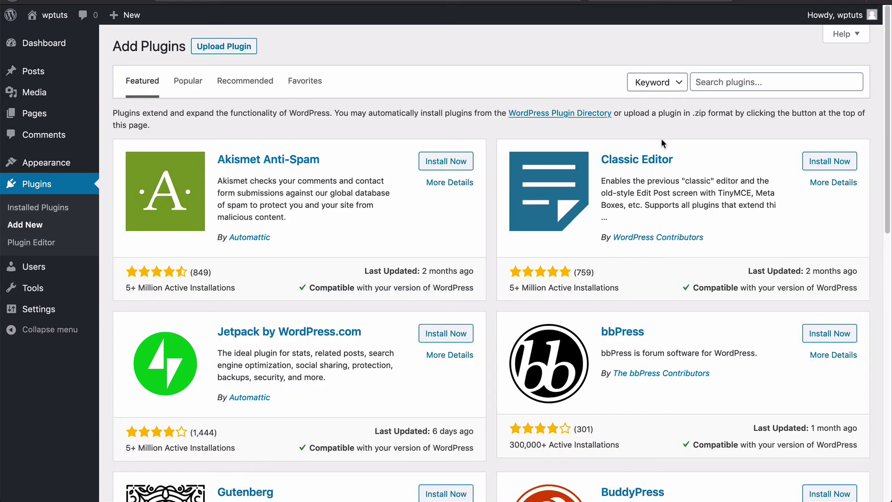
- Search the available plugins for "contact" and browse the results, returning to the start of the list
left_click(718, 85)
type("c")
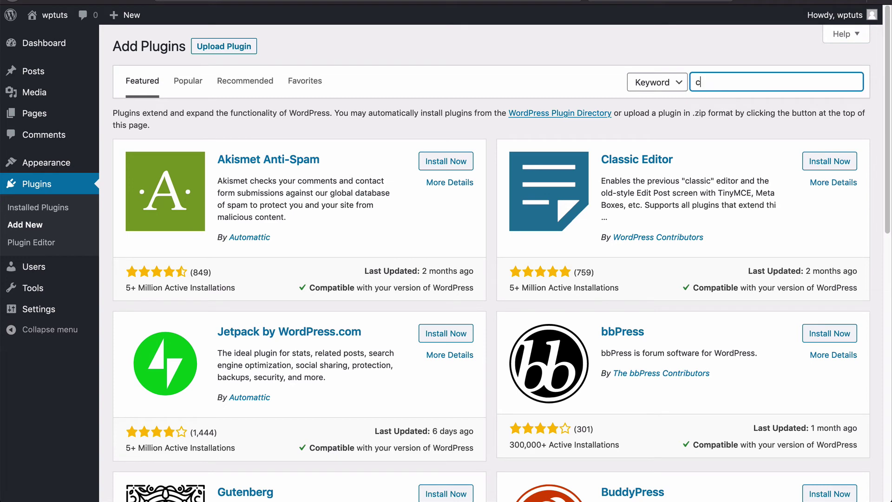
type("ontact")
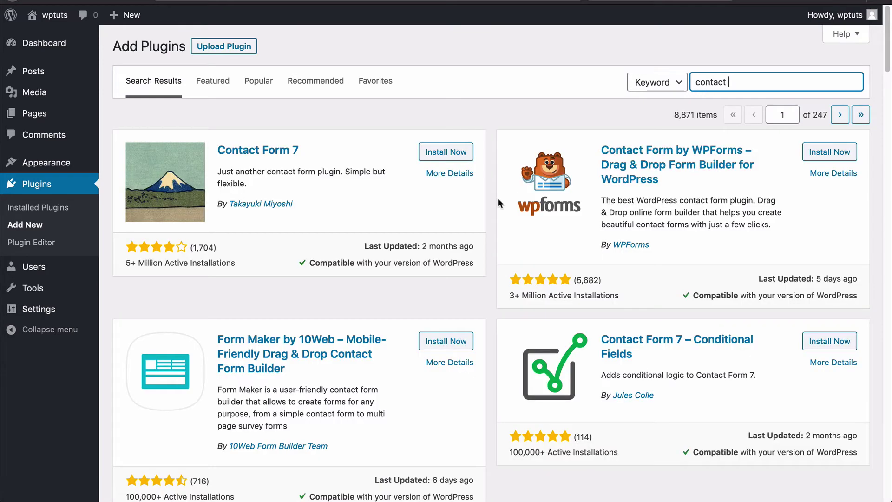
scroll(543, 278, "down", 1)
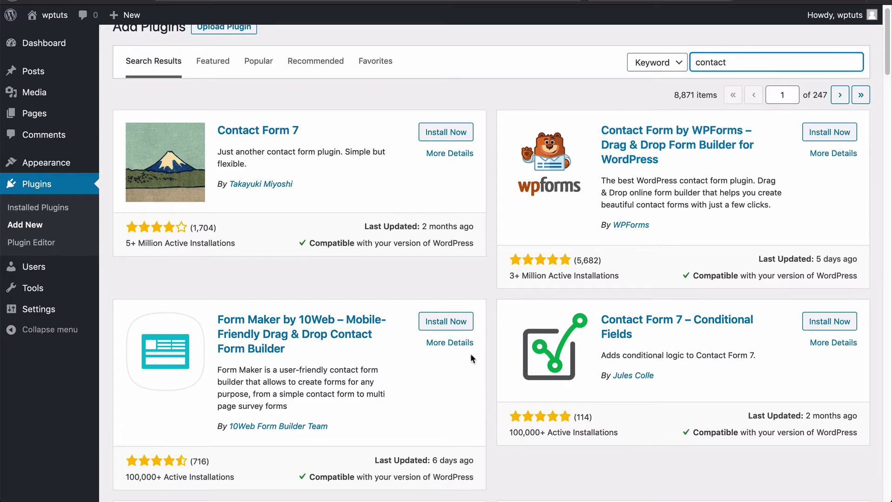
scroll(472, 356, "down", 1)
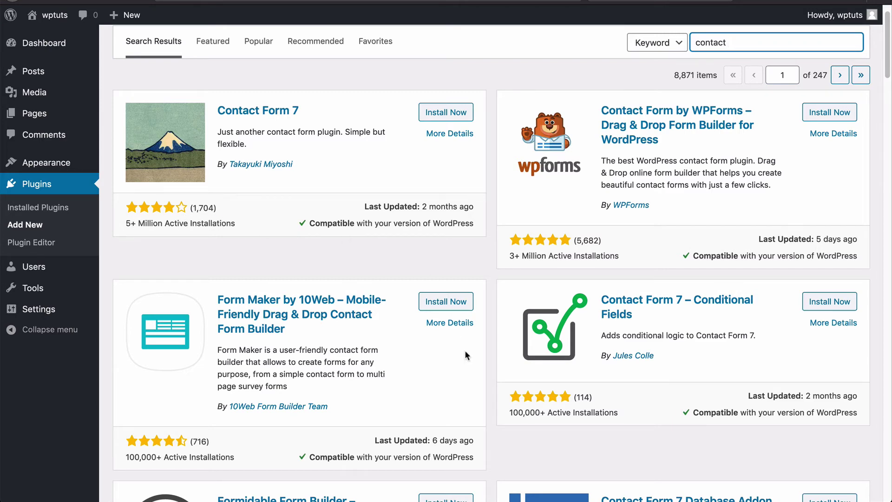
scroll(464, 353, "down", 7)
scroll(465, 354, "down", 11)
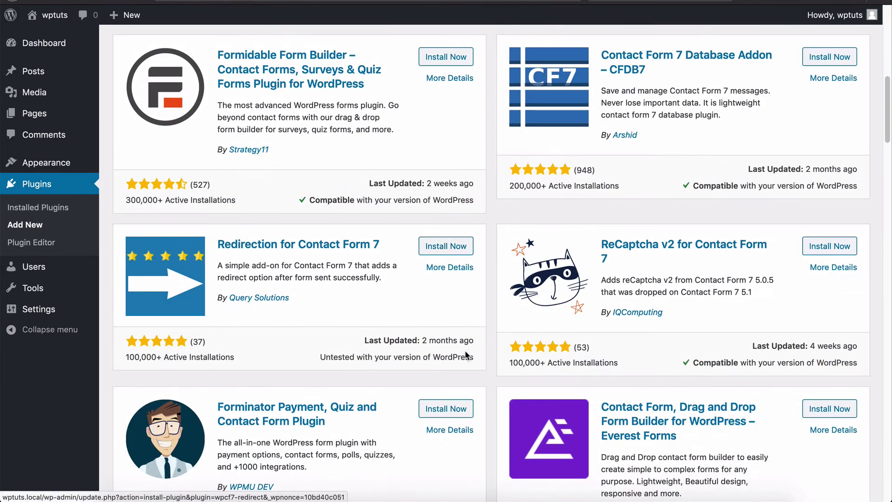
scroll(466, 355, "up", 10)
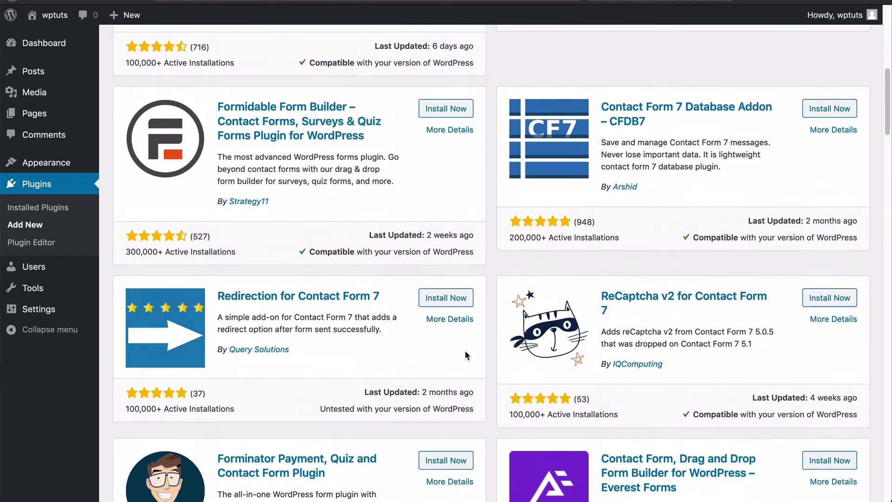
scroll(466, 356, "up", 1)
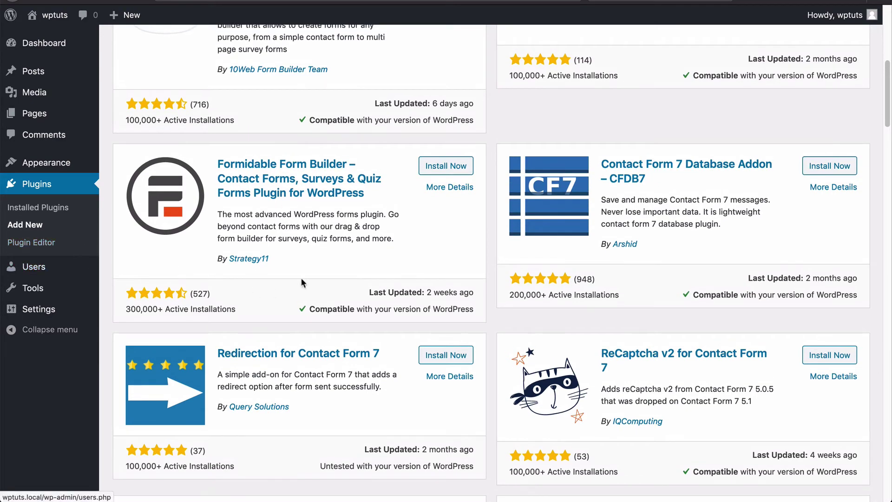
scroll(307, 277, "up", 1)
scroll(657, 106, "up", 6)
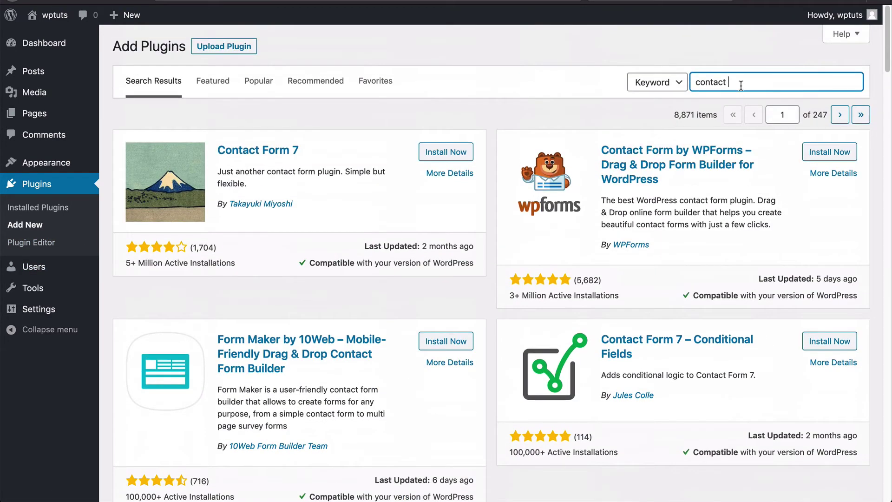
- Replace the plugin search term with "shopping" and browse the resulting shopping cart and WooCommerce plugins
left_click_drag(741, 83, 644, 83)
type("shopping")
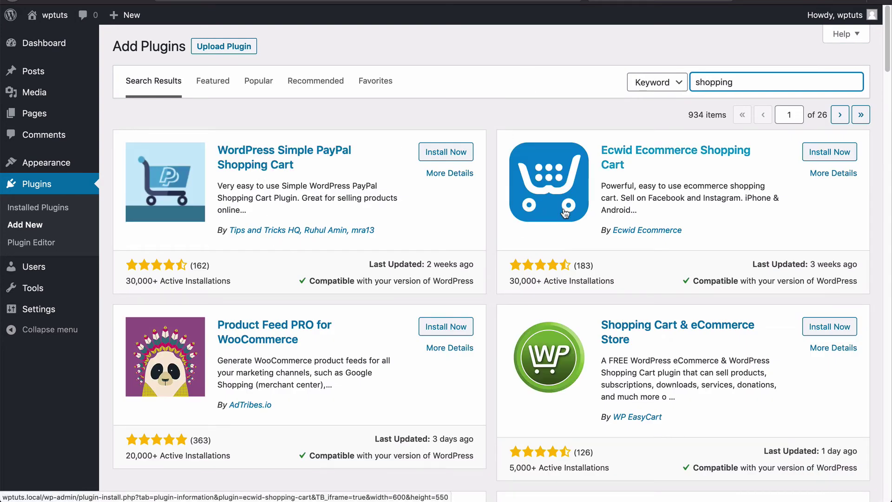
scroll(522, 266, "down", 10)
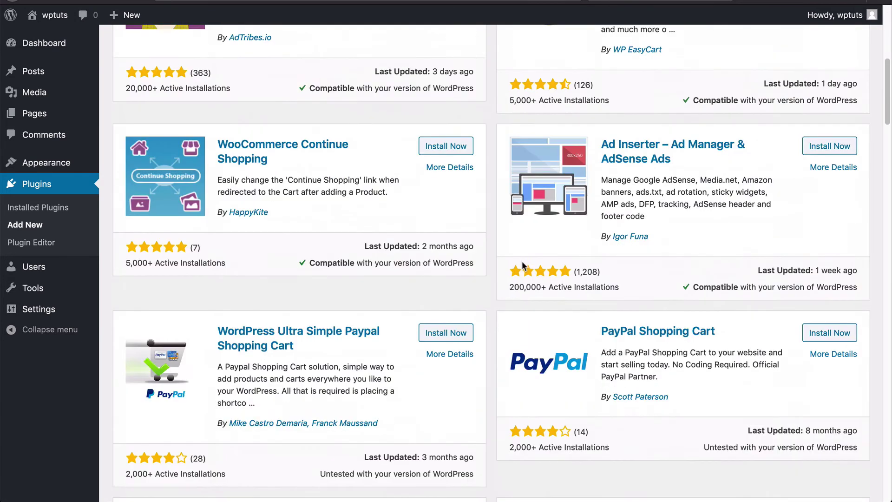
scroll(523, 261, "down", 6)
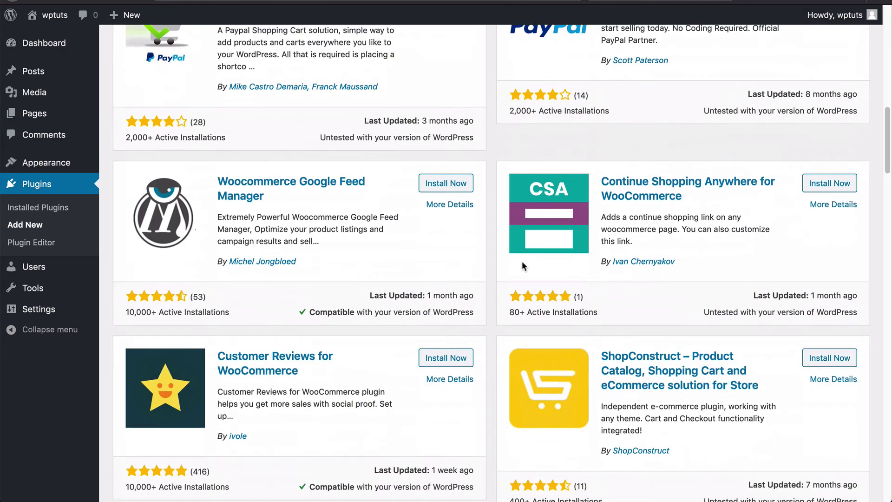
scroll(523, 261, "up", 4)
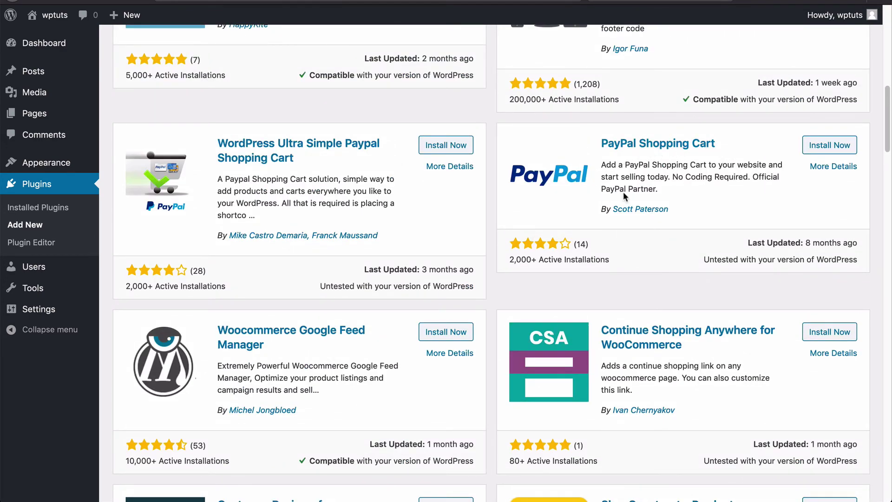
scroll(416, 262, "down", 1)
scroll(415, 259, "down", 10)
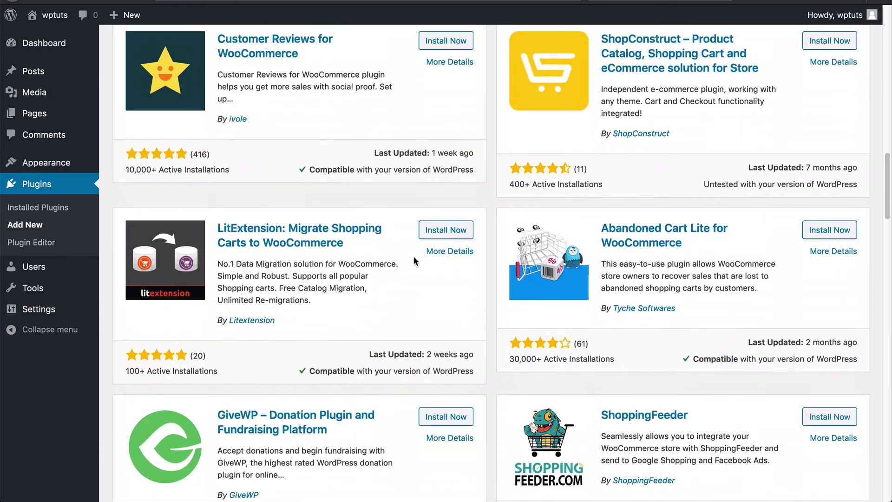
scroll(414, 258, "up", 7)
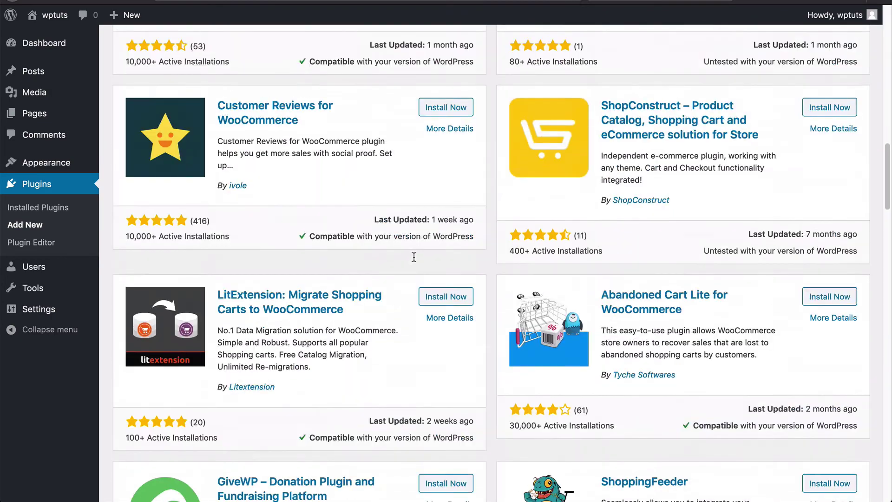
scroll(414, 257, "up", 10)
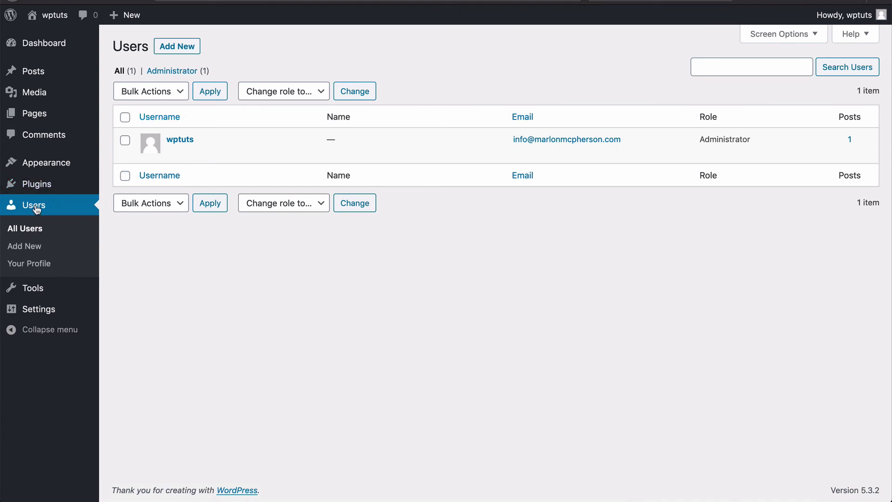
- Open the list of all users and review the roles a user can be changed to, without choosing one
mouse_move(184, 140)
mouse_move(240, 155)
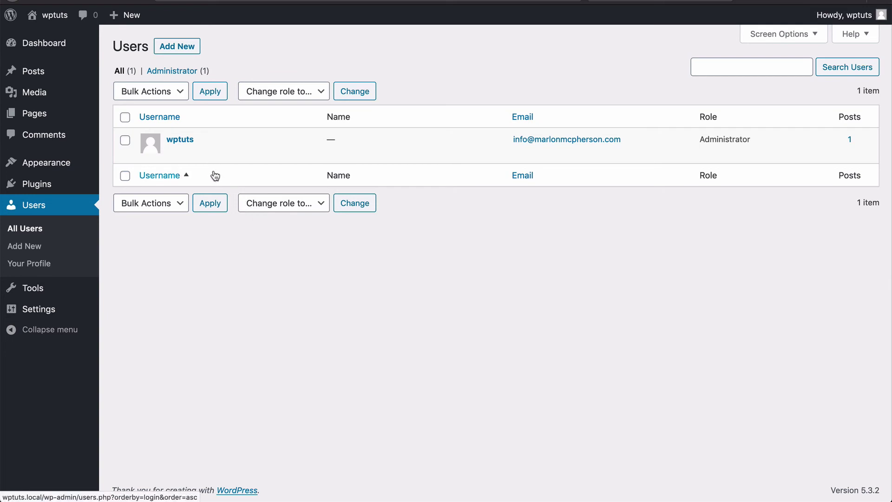
left_click(283, 91)
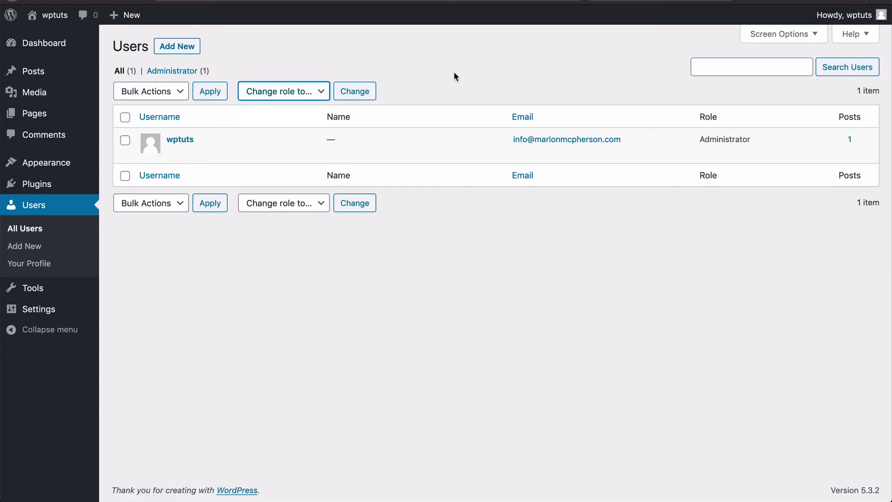
left_click(318, 93)
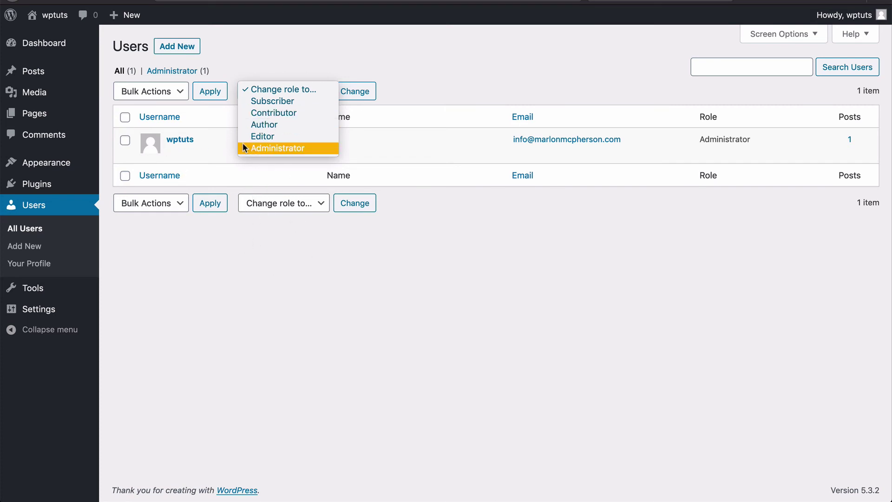
left_click(249, 262)
- Open the form for adding a new user and review its role options, leaving Subscriber selected
left_click(179, 52)
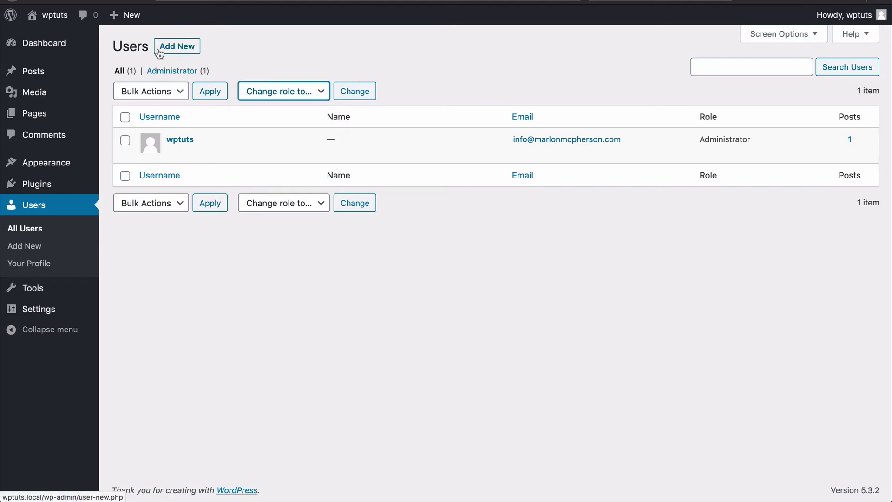
left_click(168, 50)
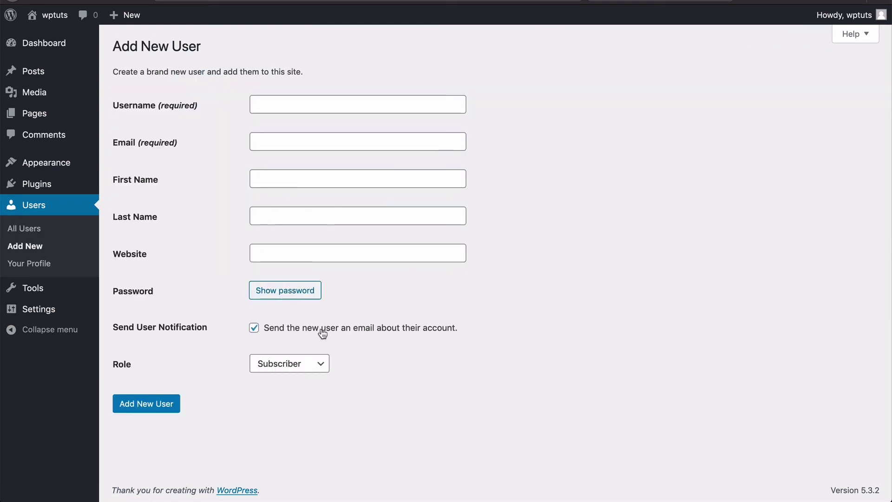
left_click(305, 367)
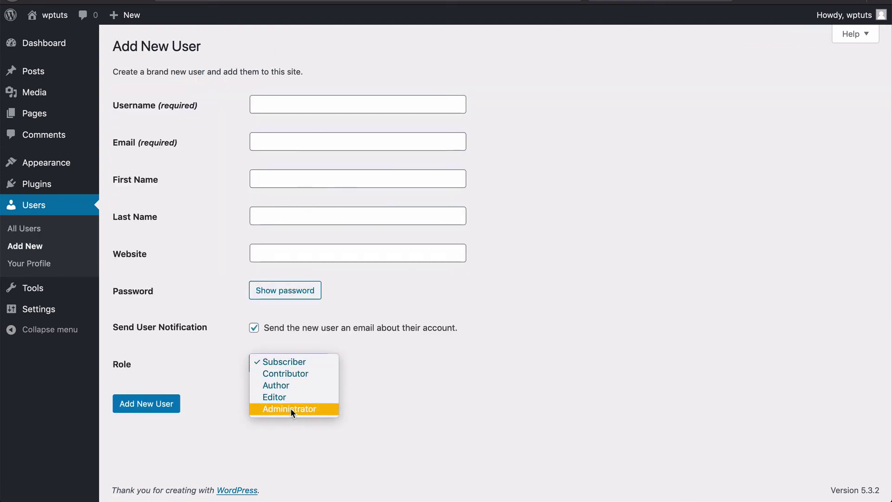
left_click(444, 407)
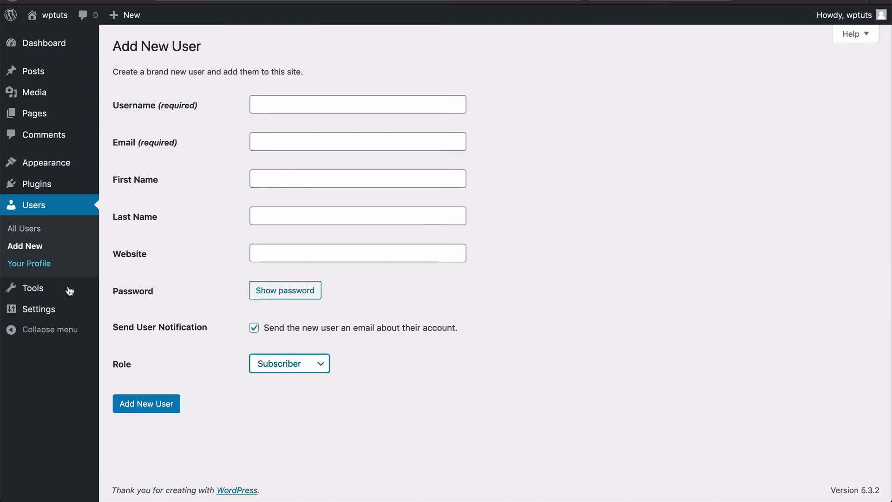
- Open the general site settings and go on to the Permalinks settings
mouse_move(40, 294)
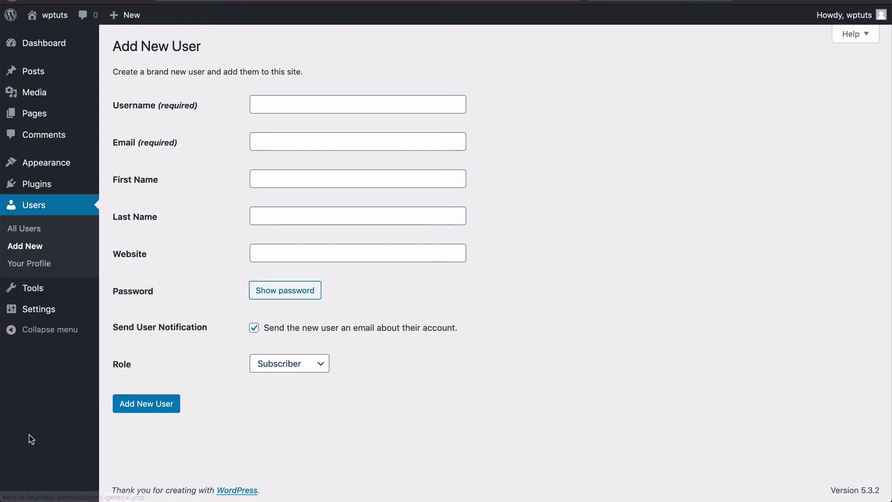
mouse_move(71, 317)
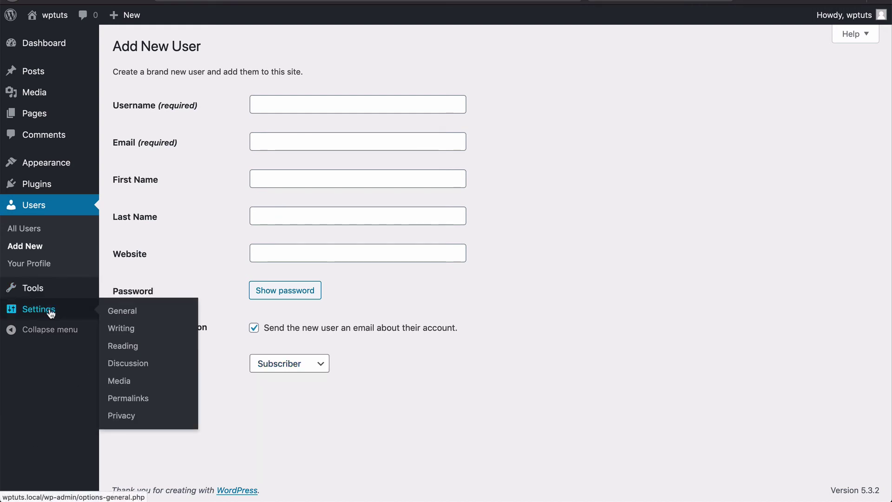
left_click(51, 313)
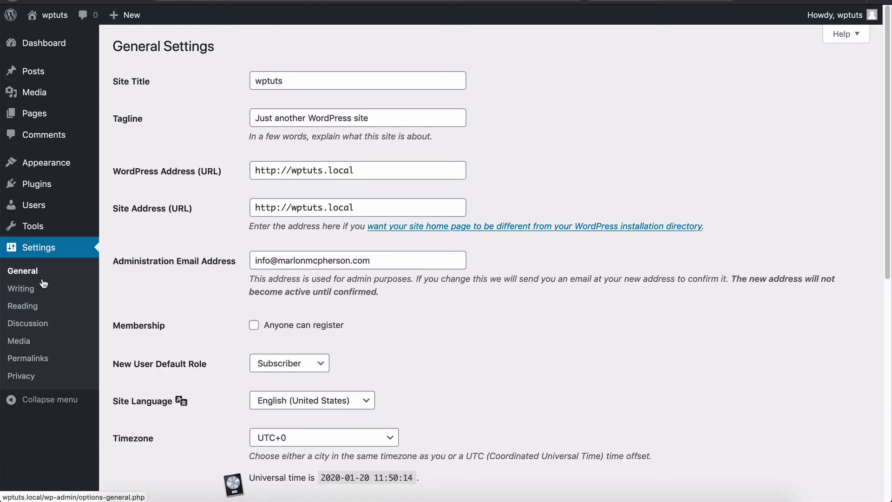
left_click(28, 359)
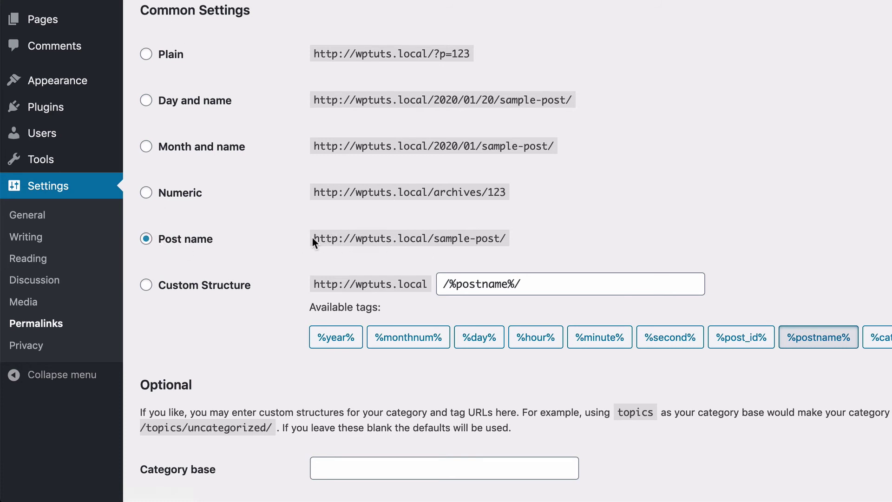
- Compare the sample URLs of the Post name and Plain permalink structures, and return to the general settings
left_click_drag(314, 238, 502, 238)
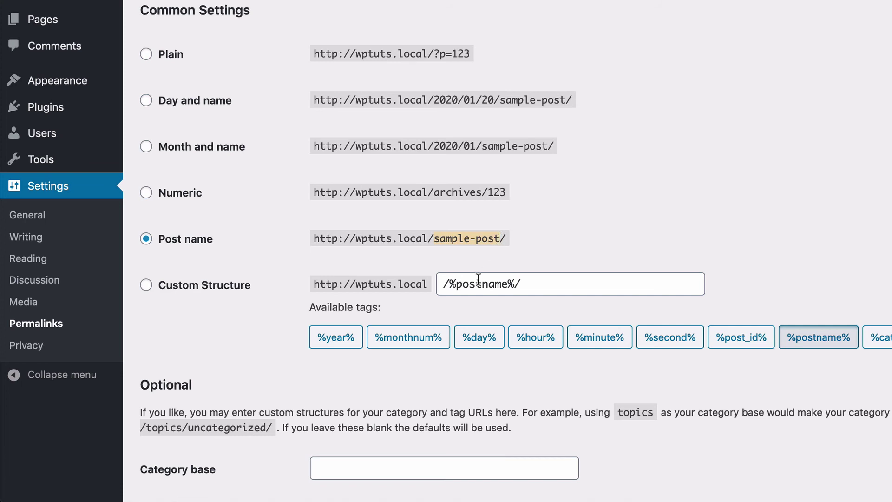
left_click(450, 239)
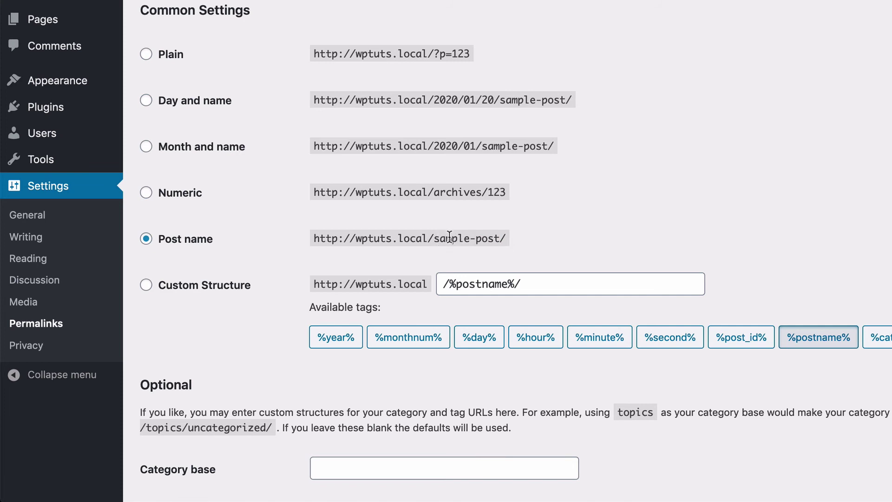
left_click_drag(436, 238, 466, 238)
left_click_drag(507, 239, 318, 238)
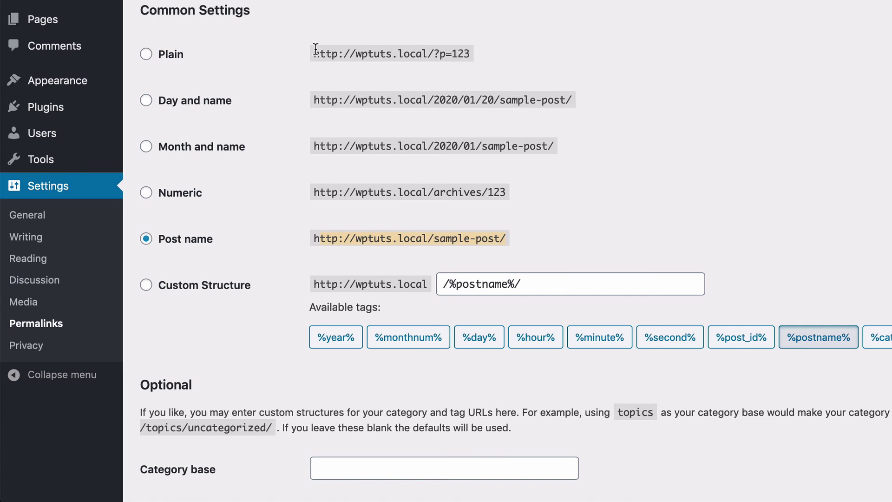
left_click_drag(314, 52, 476, 52)
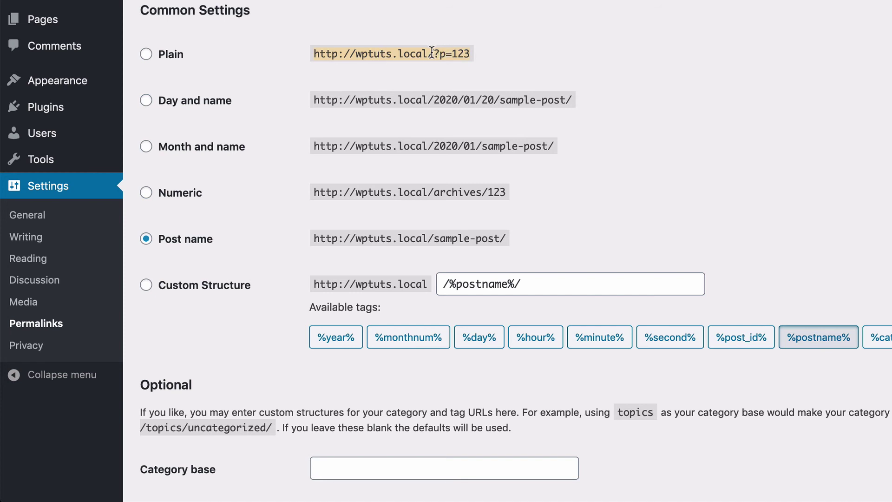
mouse_move(432, 53)
left_mouse_down()
mouse_move(461, 51)
mouse_move(427, 53)
left_mouse_up()
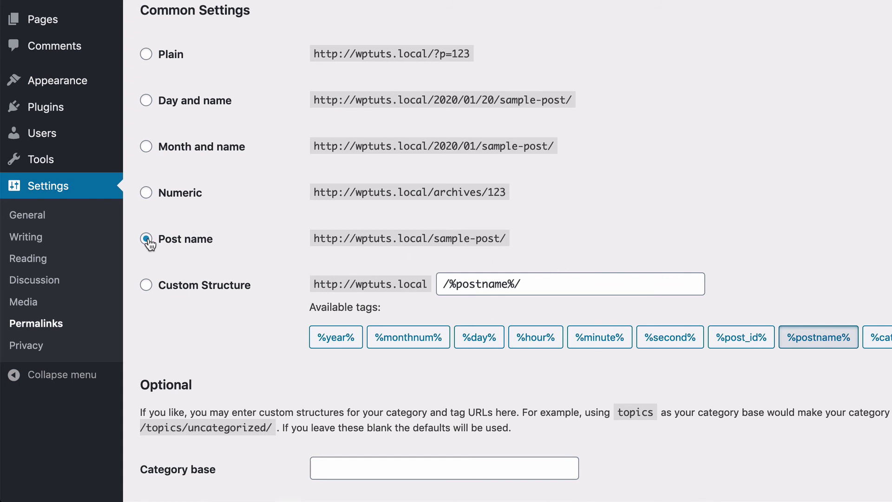
left_click(55, 185)
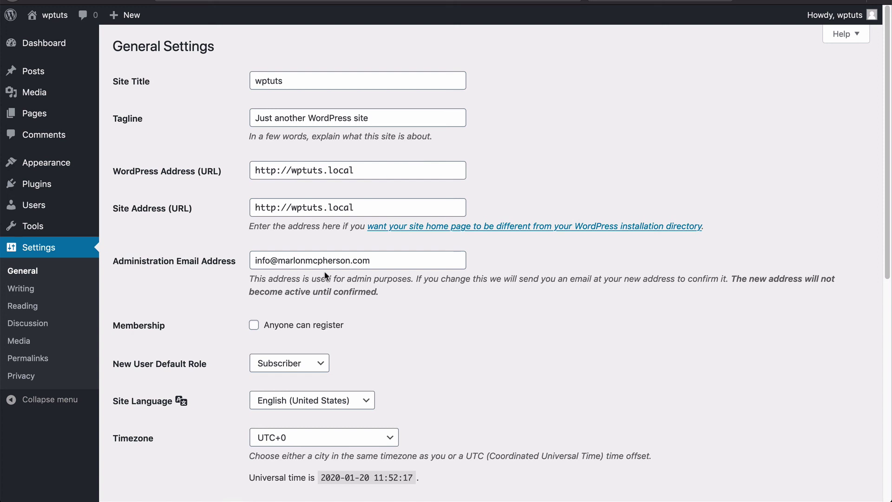
- Select the tagline text and examine the general settings, from the site title and addresses to the timezone, date, time and week-start options
left_click(261, 116)
triple_click(261, 117)
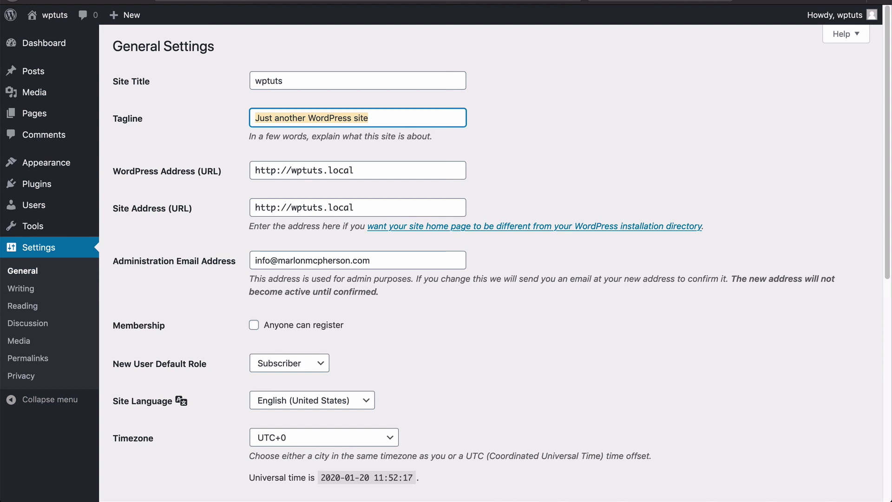
scroll(315, 307, "down", 5)
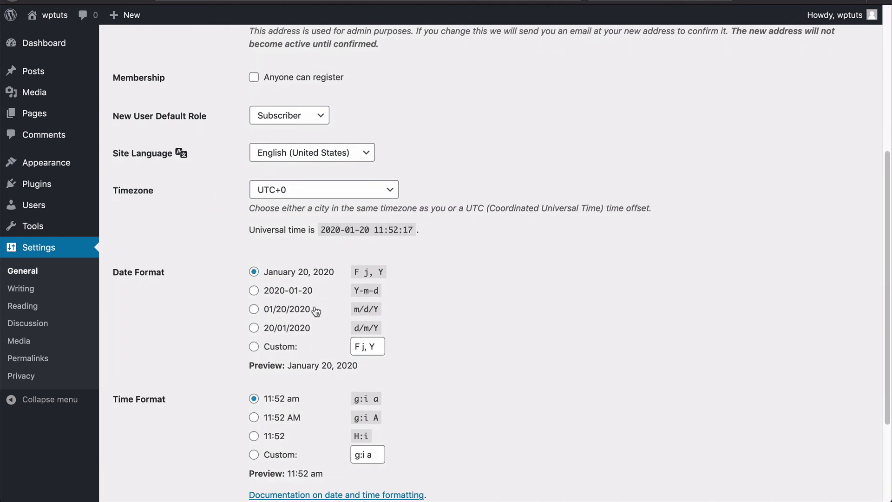
scroll(316, 312, "down", 2)
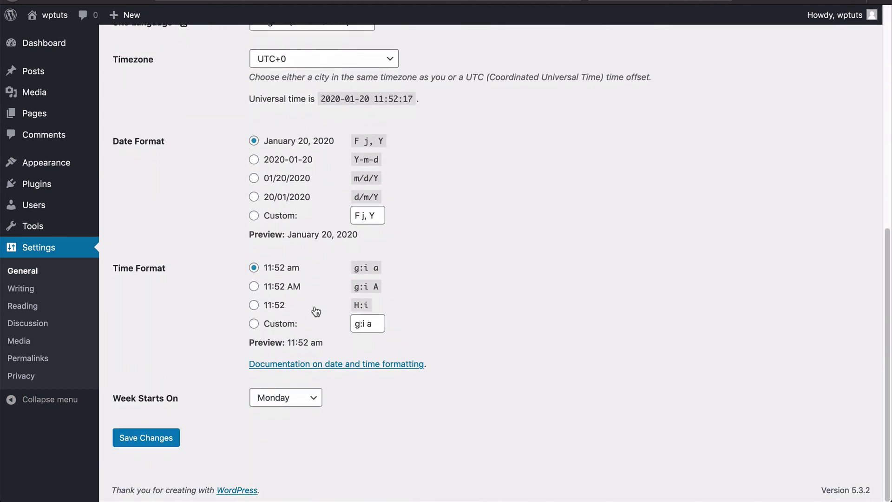
scroll(316, 311, "up", 3)
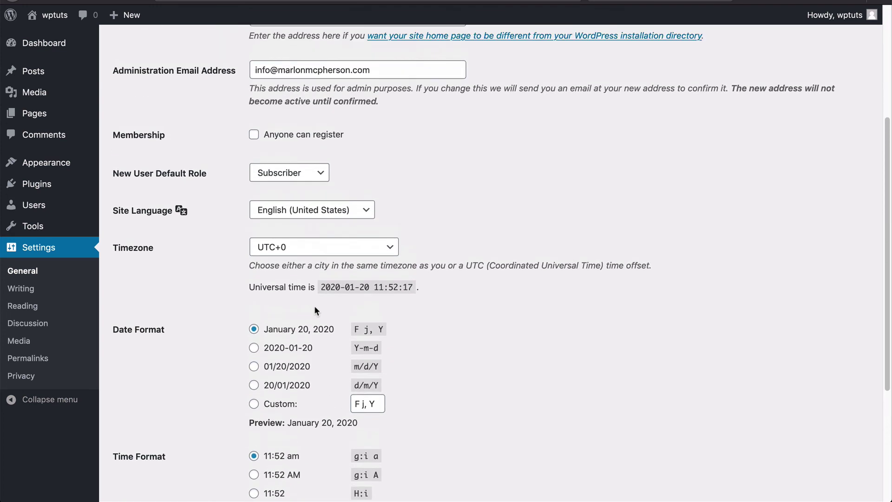
scroll(315, 311, "up", 1)
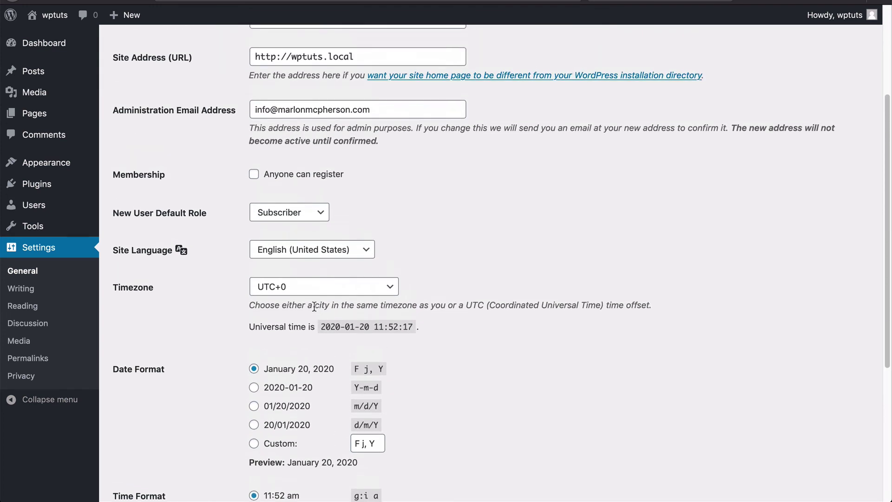
scroll(315, 307, "up", 3)
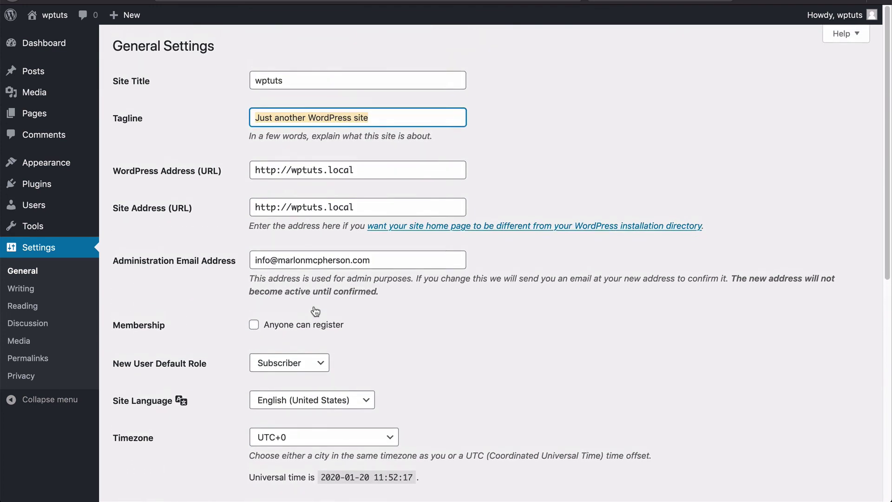
scroll(314, 309, "down", 2)
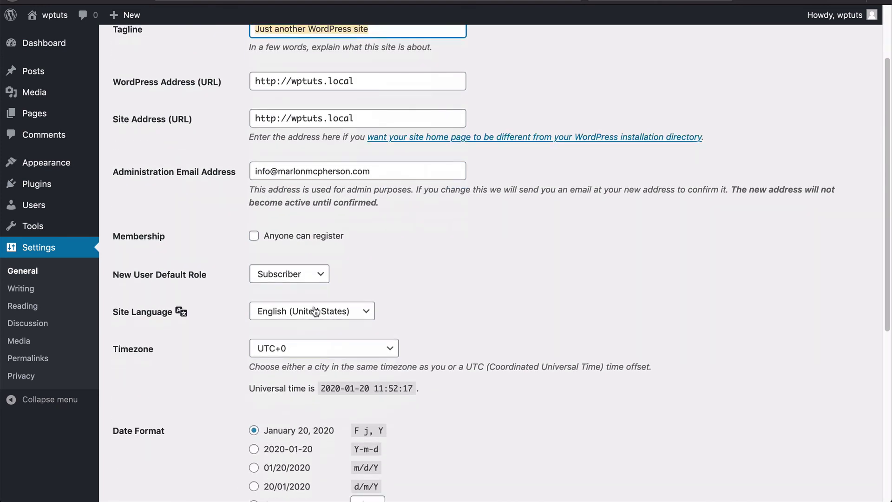
scroll(314, 311, "up", 2)
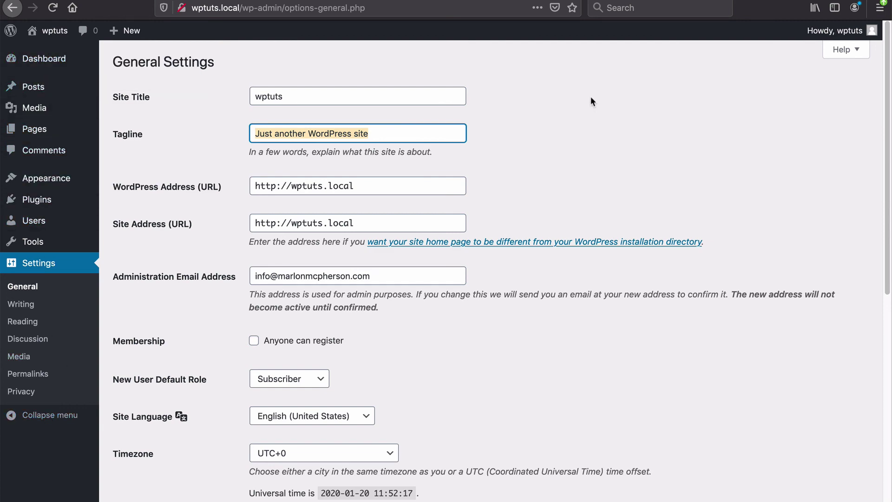
- Reveal the account options for editing the profile and logging out
mouse_move(821, 38)
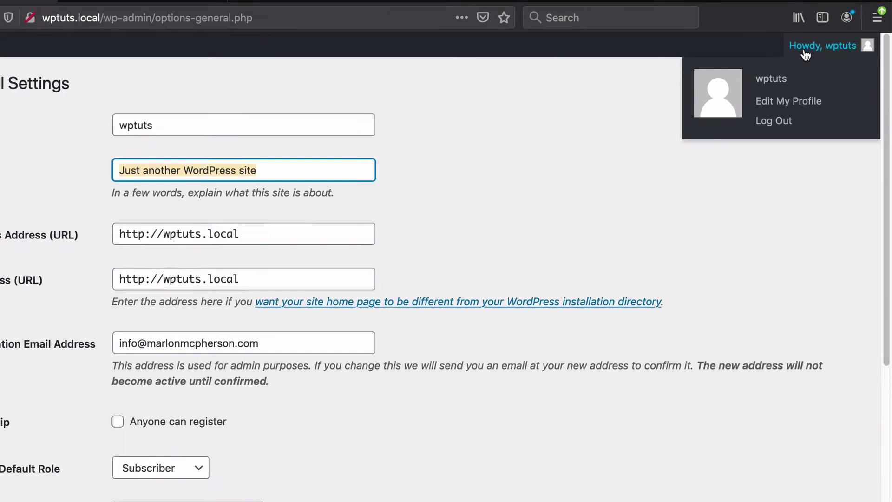